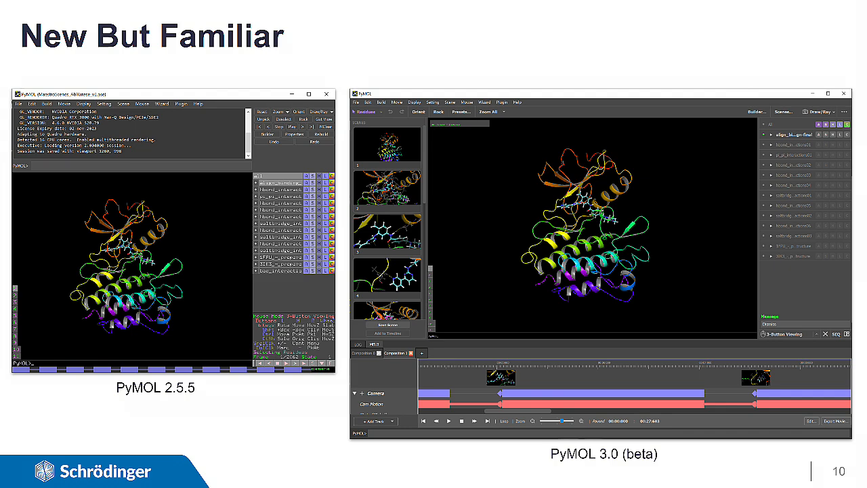
key(Right)
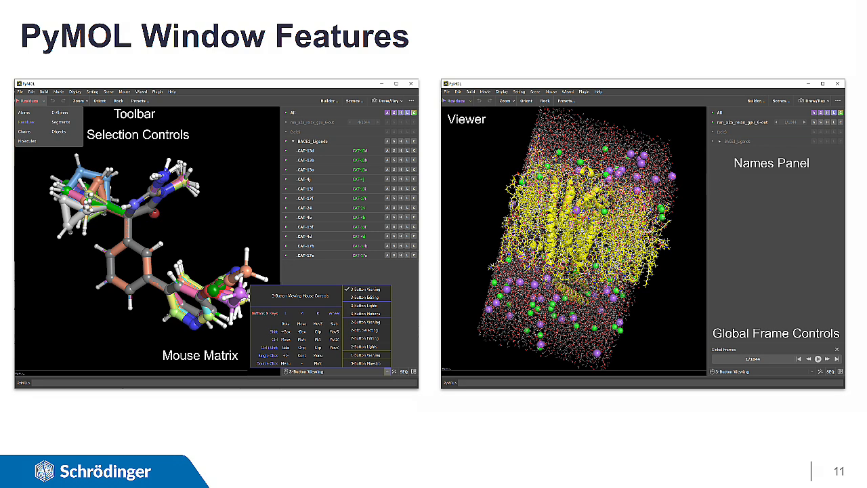
key(Right)
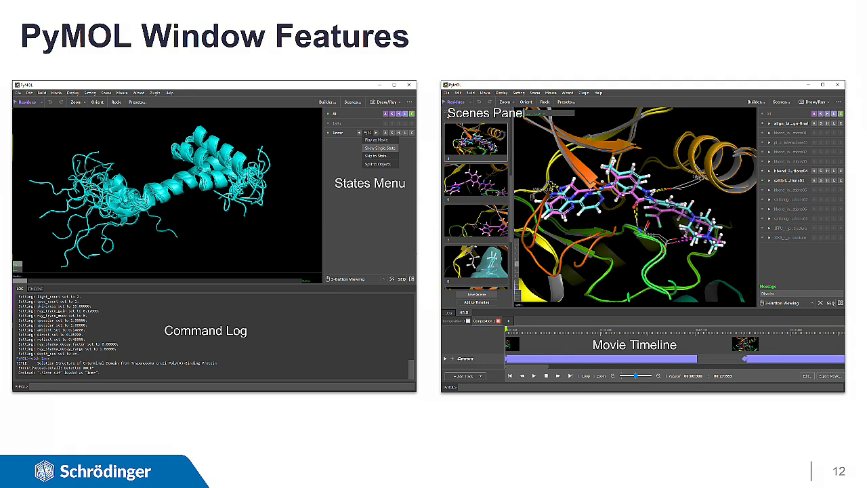
key(Right)
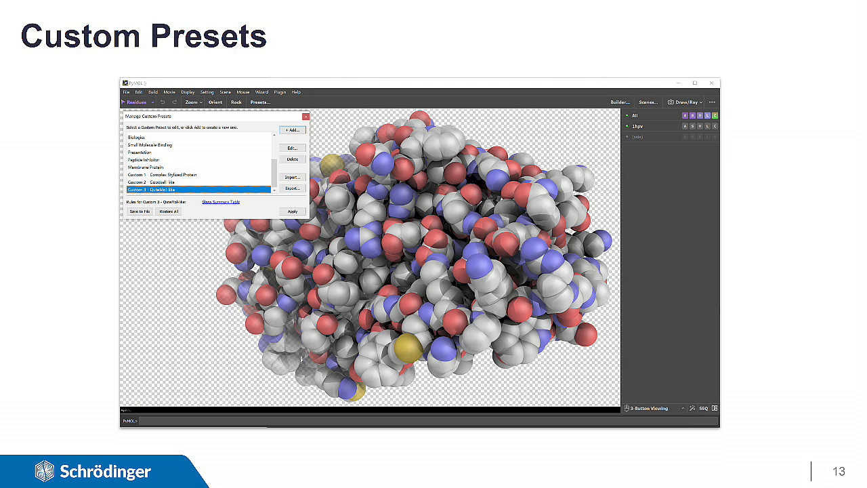
key(Right)
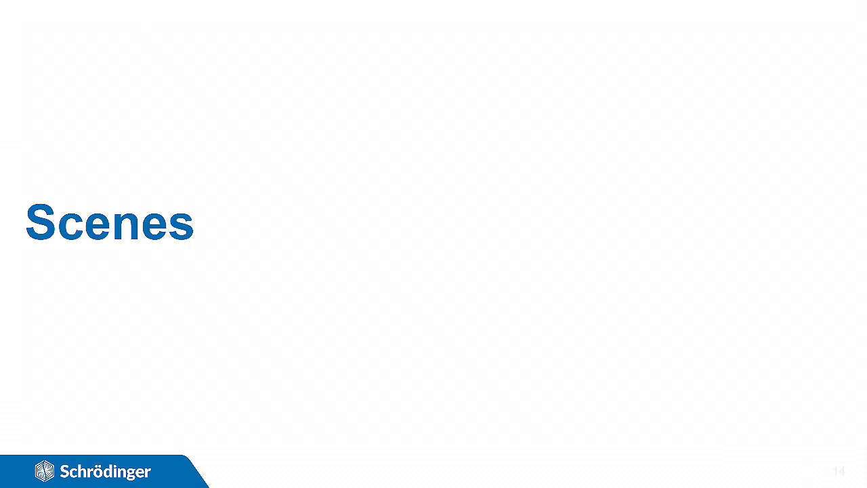
key(Right)
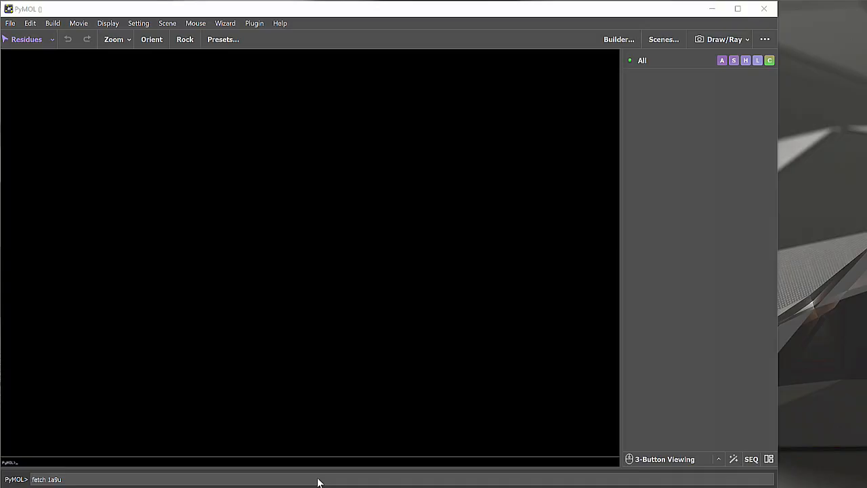
Fetch the structure 1a9u and save its initial cartoon view as the first scene.
key(Return)
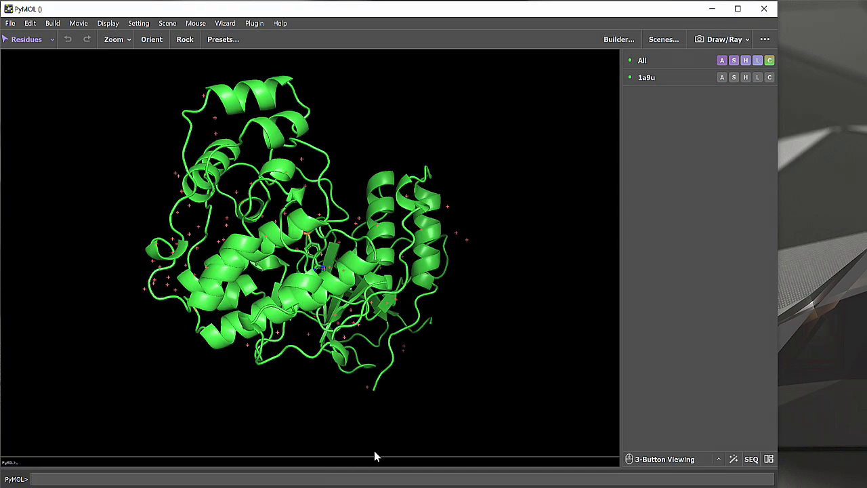
click(658, 40)
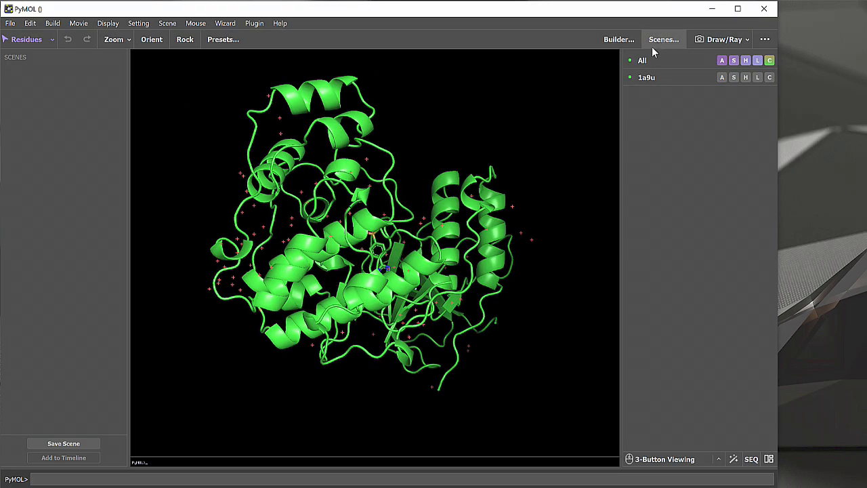
click(66, 442)
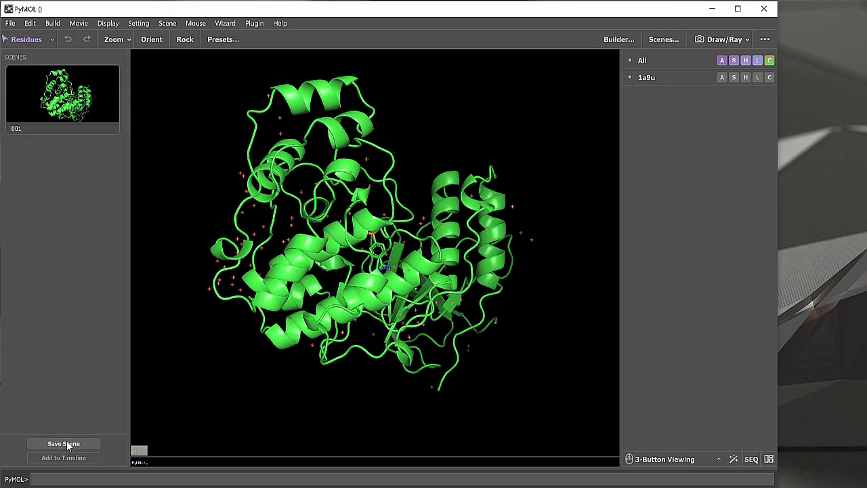
Rotate the protein, show 1a9u as a surface, and save this view as a second scene.
drag(372, 139, 441, 271)
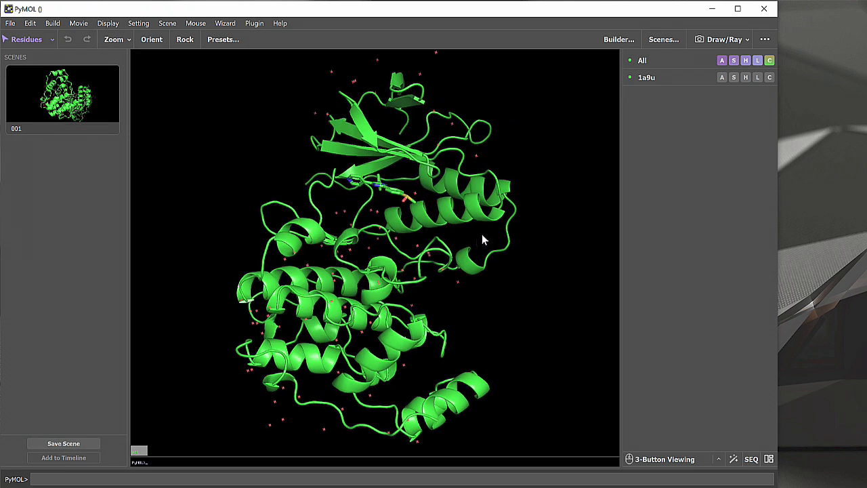
click(733, 77)
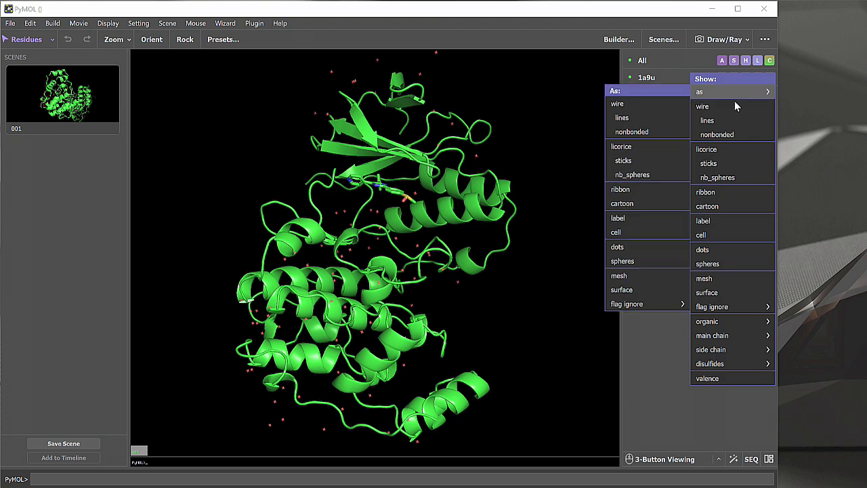
click(708, 293)
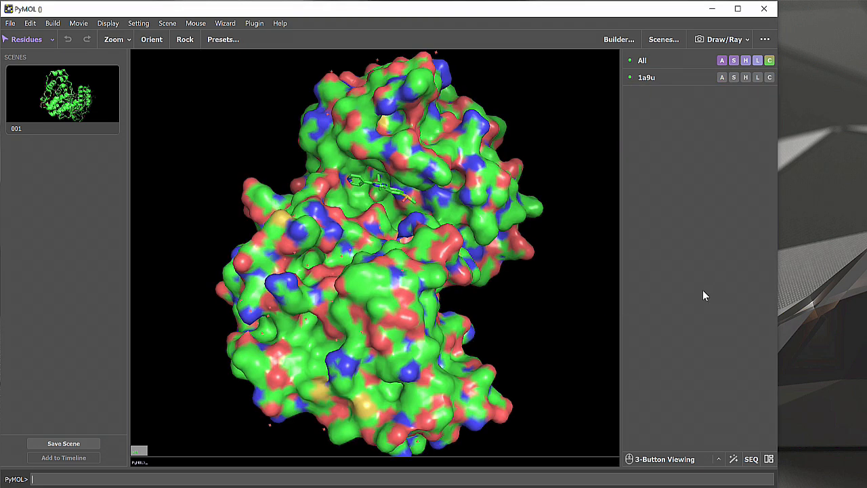
click(89, 445)
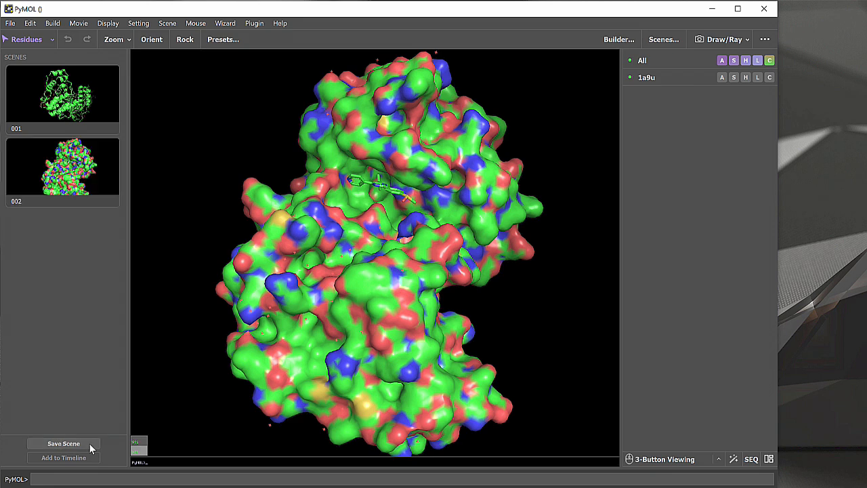
Apply the ligand sites preset "transparent (better)" to 1a9u, adjust the view slightly and save it as a third scene.
click(721, 78)
mouse_move(704, 207)
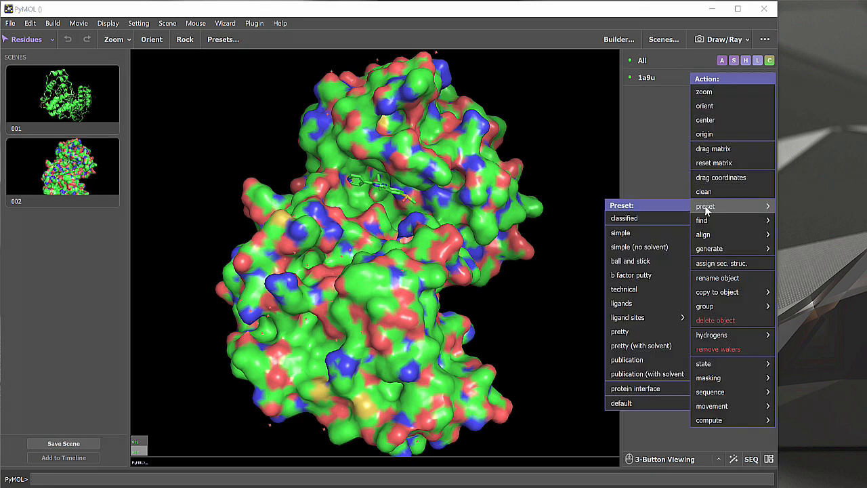
mouse_move(635, 320)
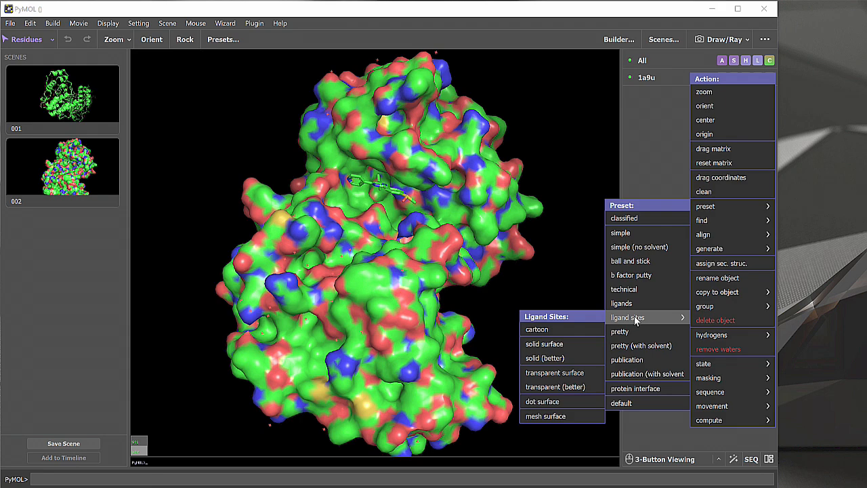
click(571, 386)
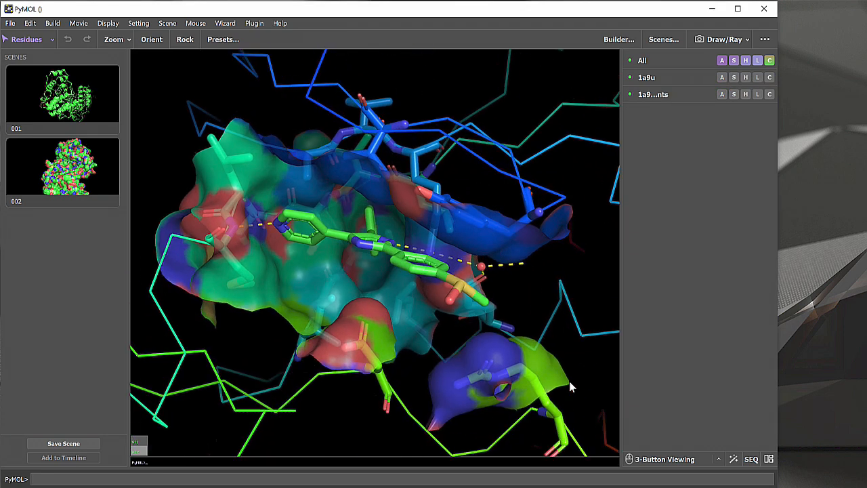
drag(571, 386, 590, 269)
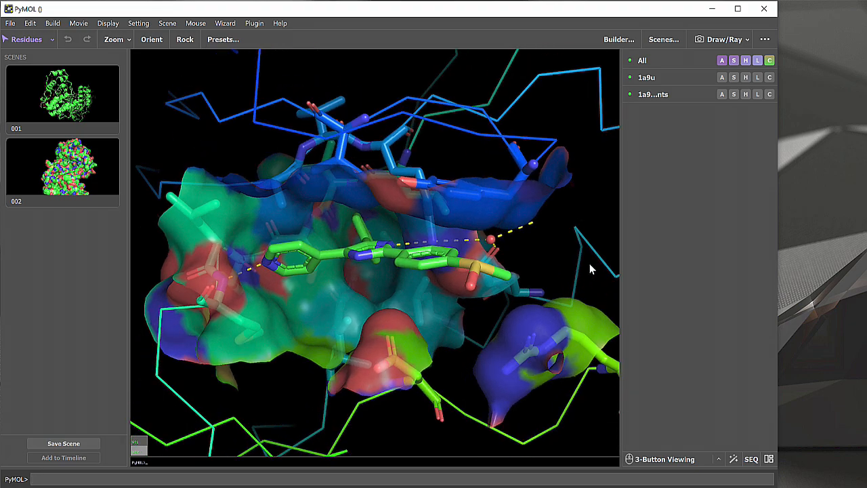
click(86, 443)
Recall the saved scenes 001 and 002 in turn to review them.
click(77, 101)
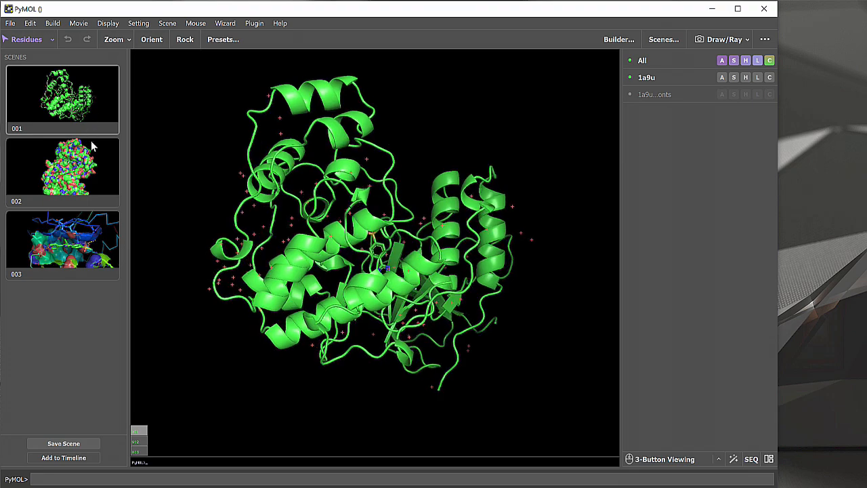
click(91, 157)
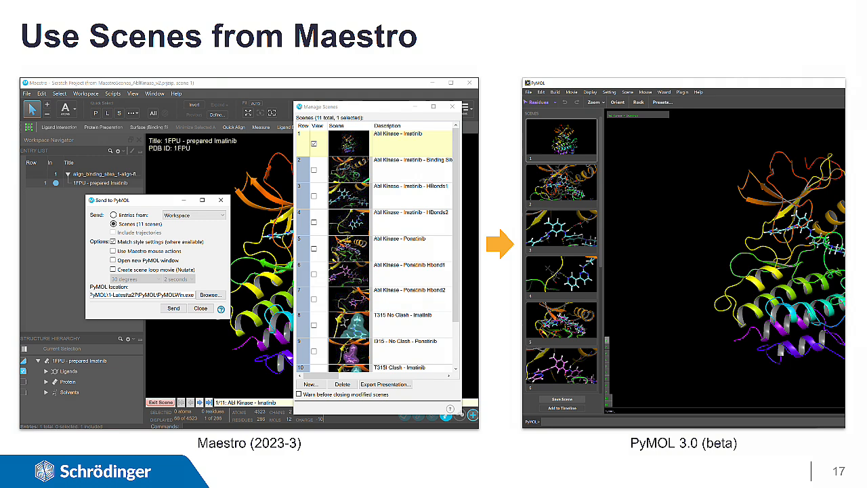
key(Right)
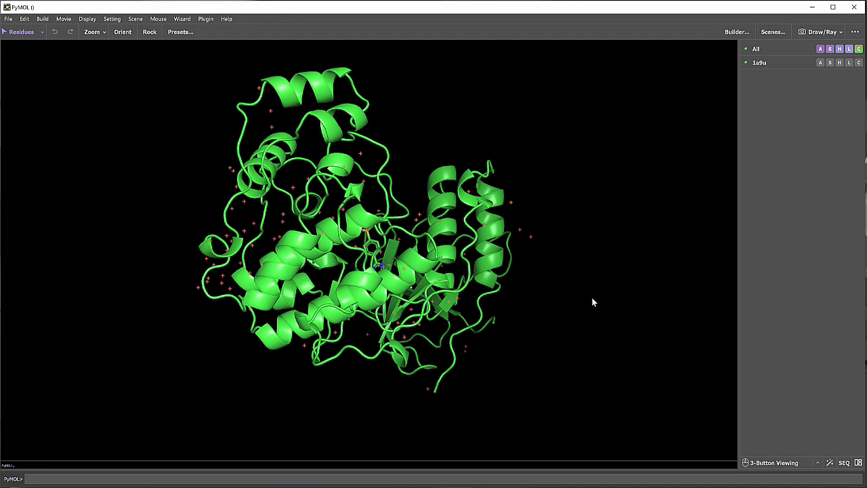
Show the log and movie timeline, and briefly play and pause the empty composition.
click(858, 462)
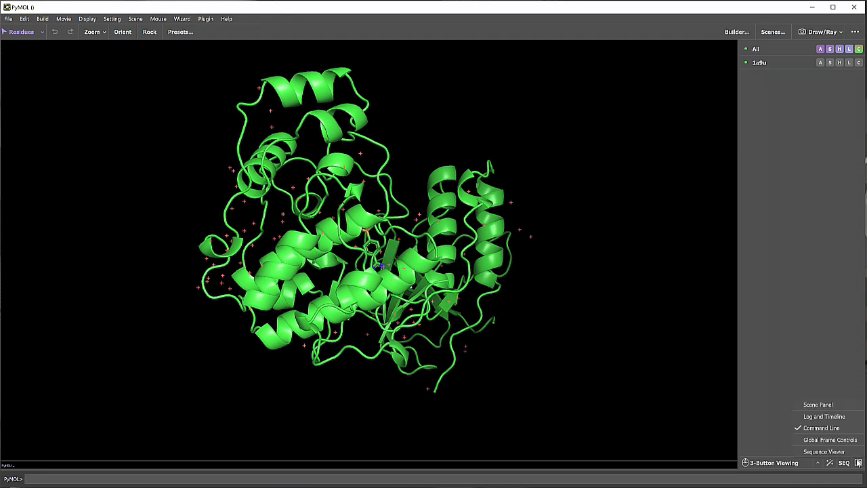
click(824, 416)
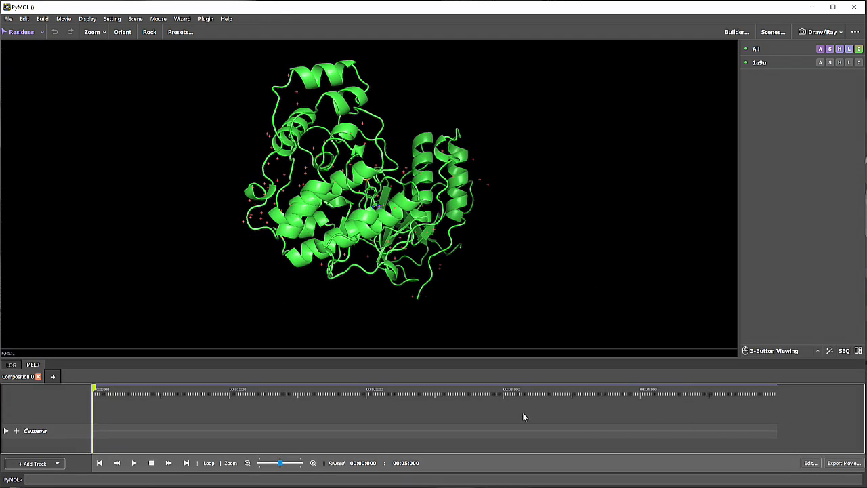
click(134, 462)
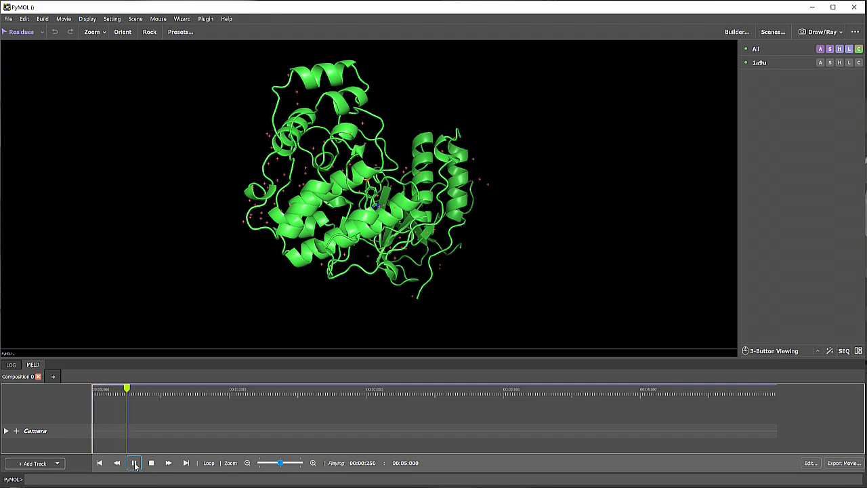
click(134, 463)
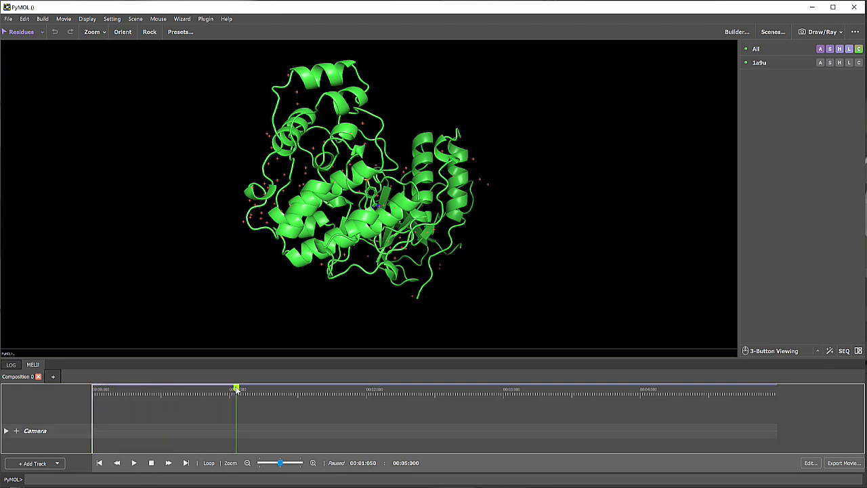
Store the current full-protein camera view as a keyframe on the Camera track at about 0.2 seconds.
drag(237, 388, 122, 389)
right_click(124, 429)
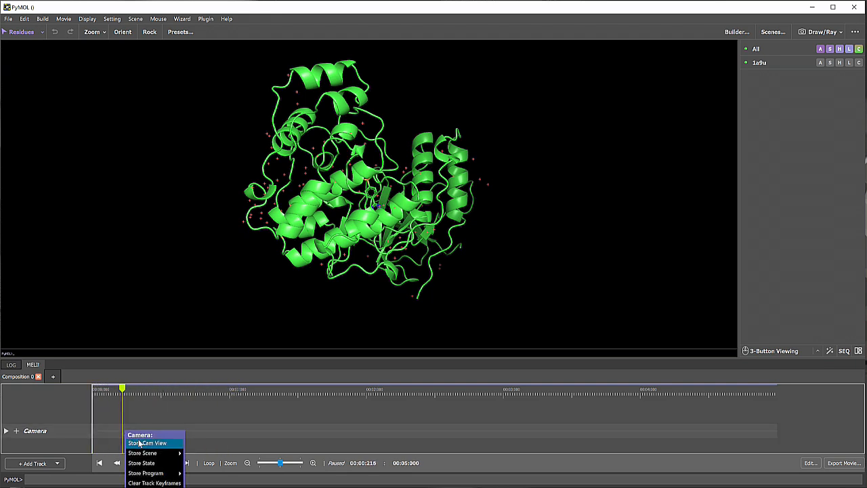
click(155, 443)
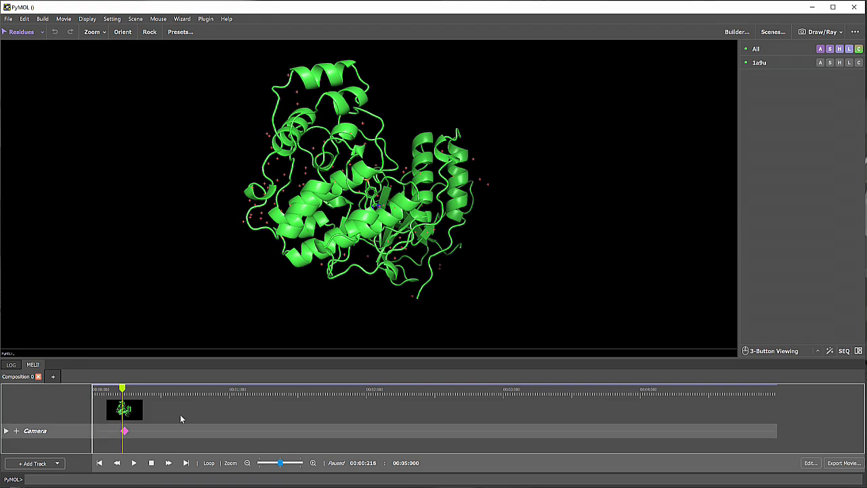
Store a close-up camera view of the bound ligand as a second Camera keyframe and move it to about 3.8 seconds.
drag(379, 230, 501, 148)
right_drag(502, 148, 555, 247)
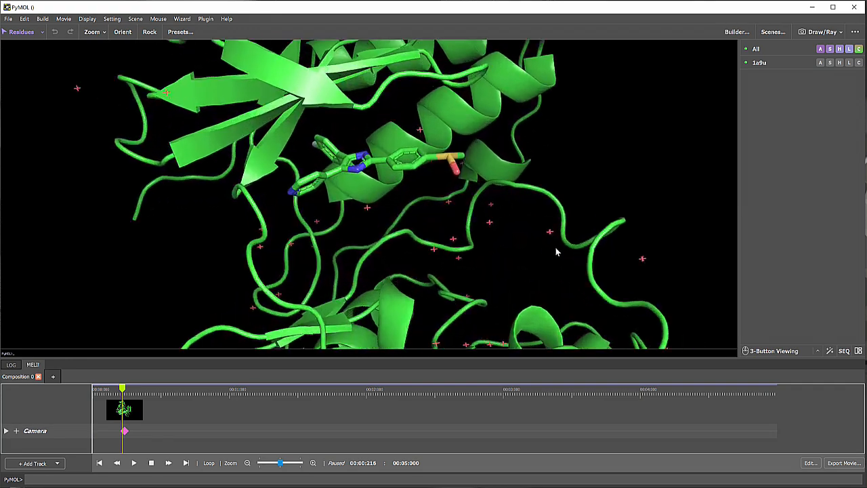
middle_drag(493, 153, 517, 193)
scroll(520, 205, down, 3)
drag(650, 185, 647, 221)
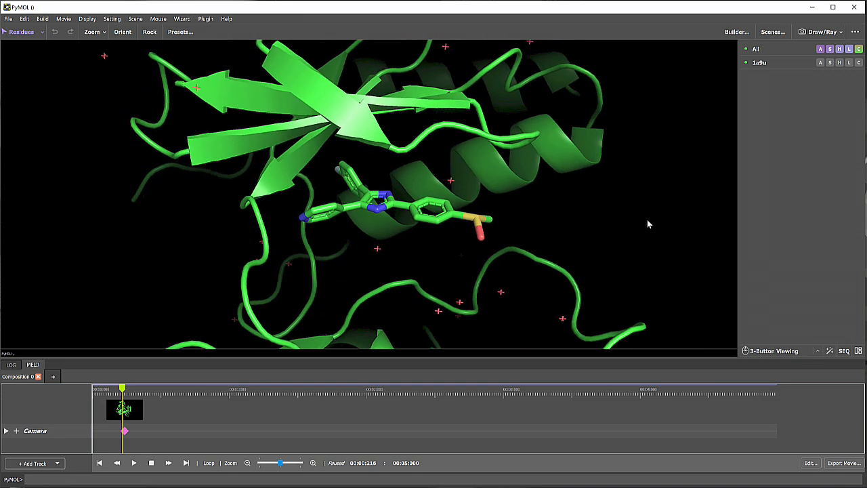
right_click(422, 431)
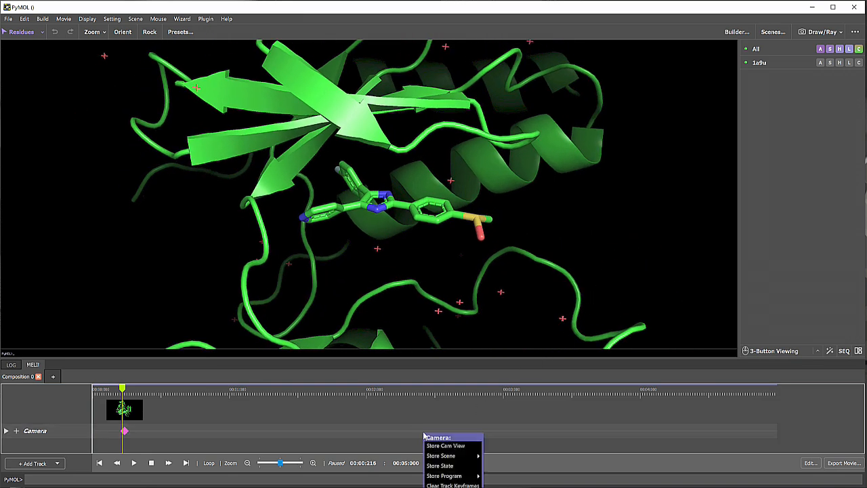
click(444, 446)
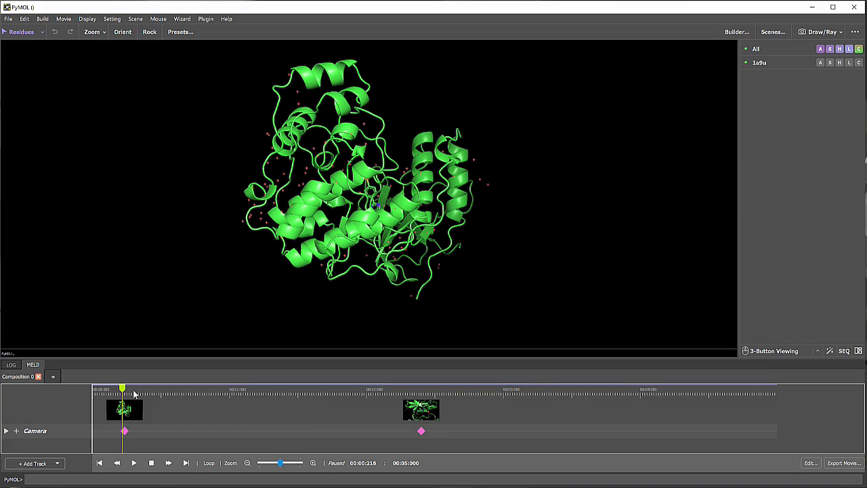
drag(128, 391, 616, 441)
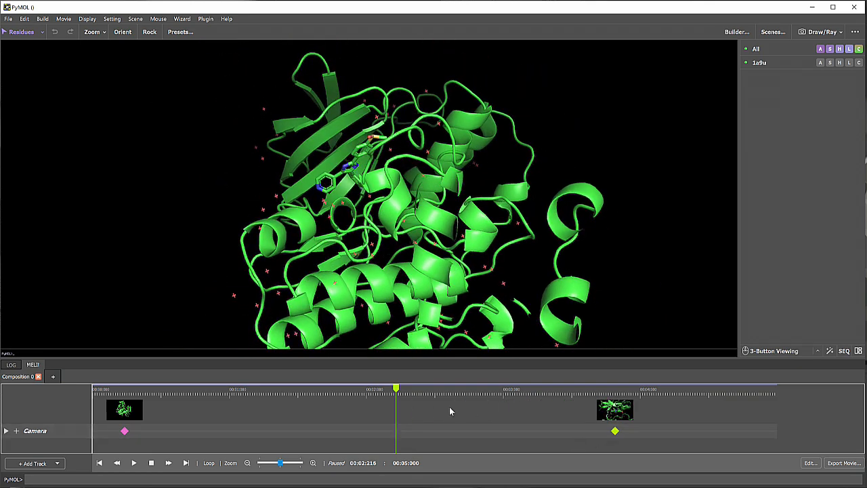
Rotate the protein at 00:01:650 and store that camera view as an intermediate keyframe on the Camera track.
drag(397, 390, 320, 405)
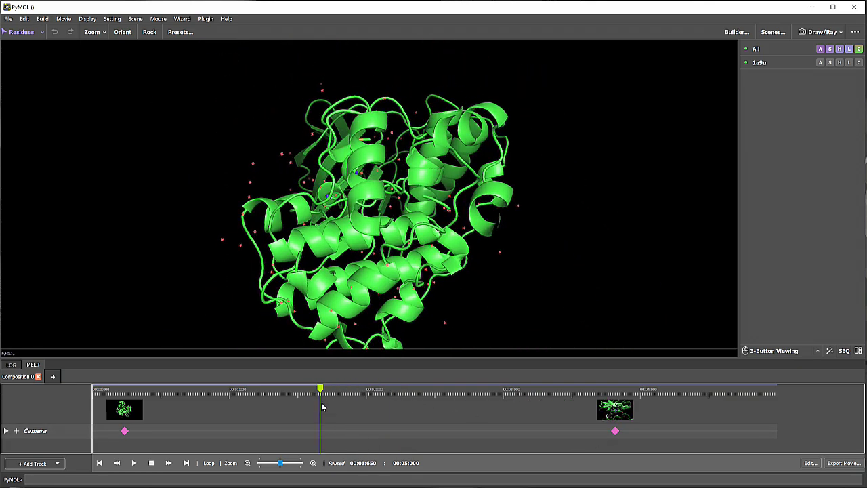
drag(328, 260, 440, 251)
right_click(322, 432)
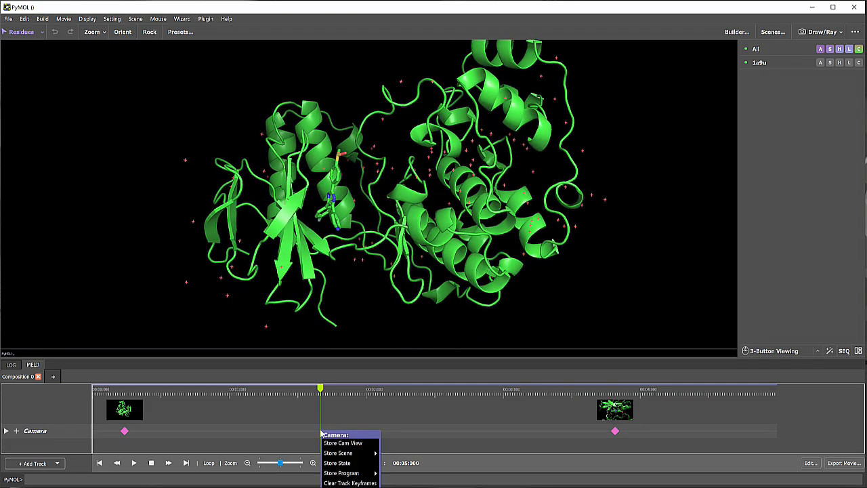
click(348, 444)
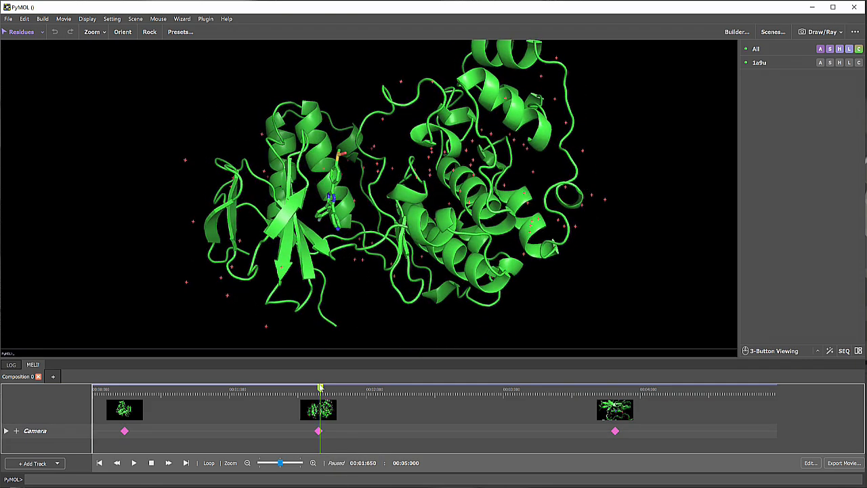
Play the camera animation from the first keyframe to preview it.
drag(323, 390, 128, 406)
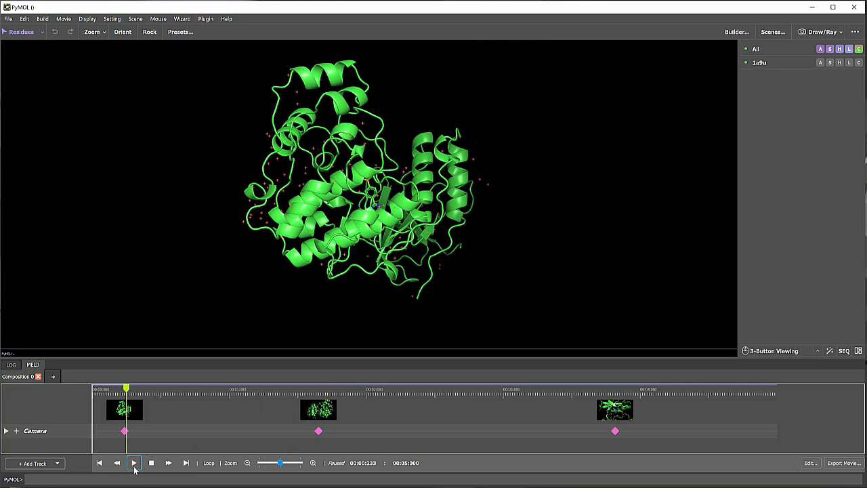
click(133, 462)
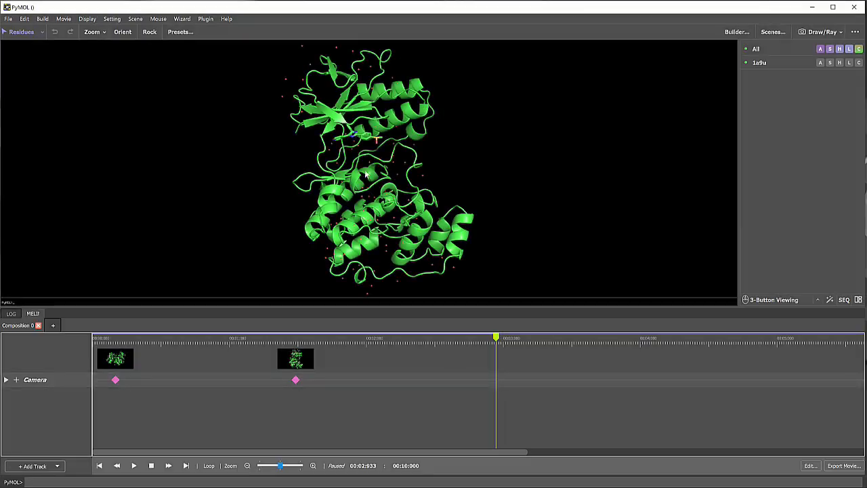
Frame a close-up of the bound ligand and store a nutate program on the Camera track at 00:02:933 with angle 15.0 and duration 3 seconds.
middle_drag(455, 136, 465, 169)
right_drag(441, 103, 501, 229)
scroll(470, 219, down, 3)
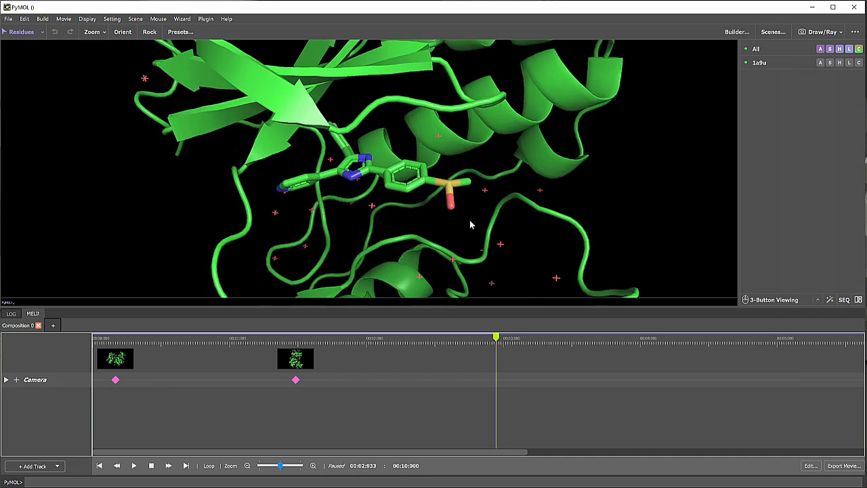
drag(372, 236, 374, 216)
middle_drag(388, 216, 396, 229)
right_click(497, 381)
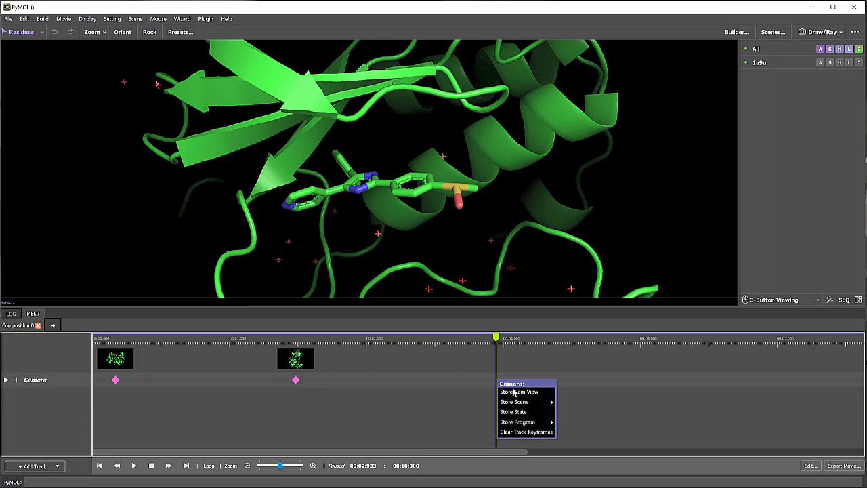
mouse_move(542, 423)
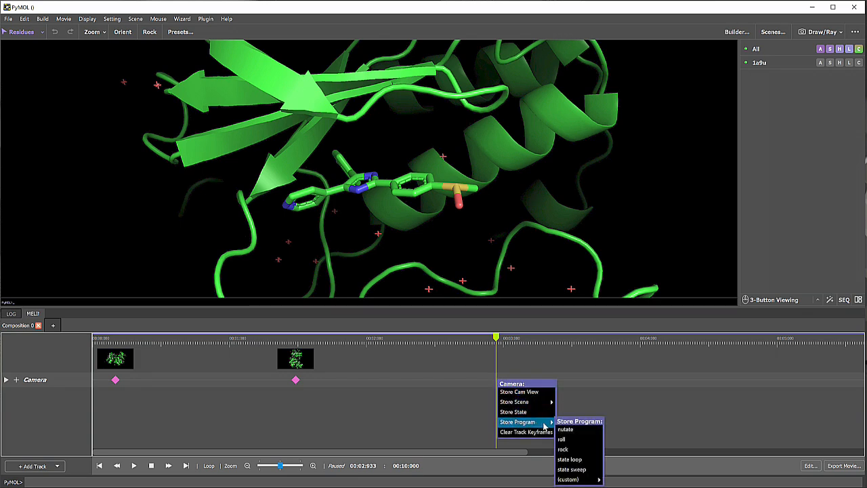
click(572, 428)
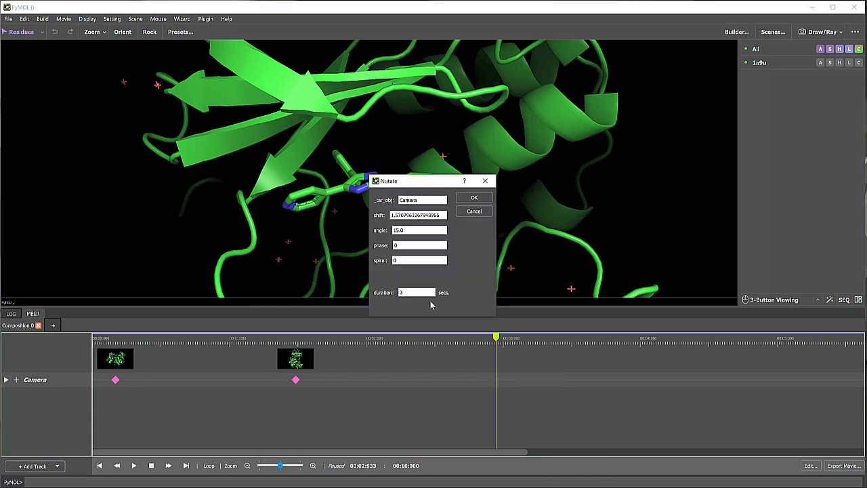
click(474, 198)
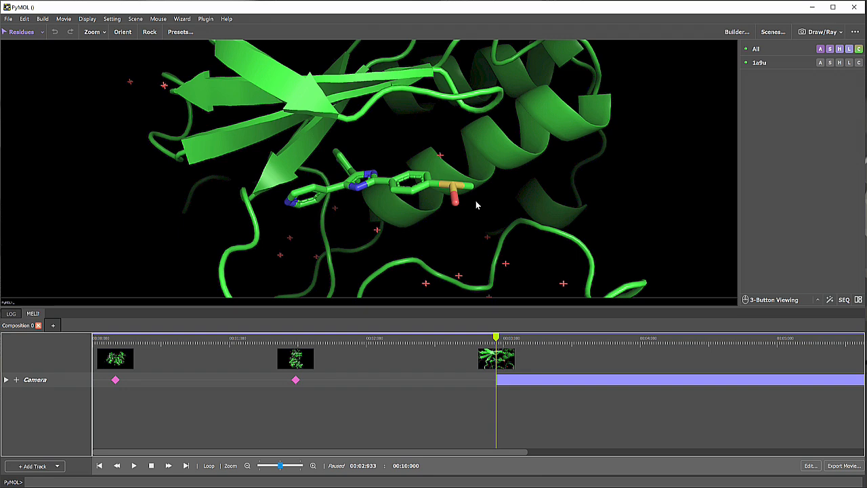
Play the composition through the nutate program, and replay it from near the first keyframe.
key(space)
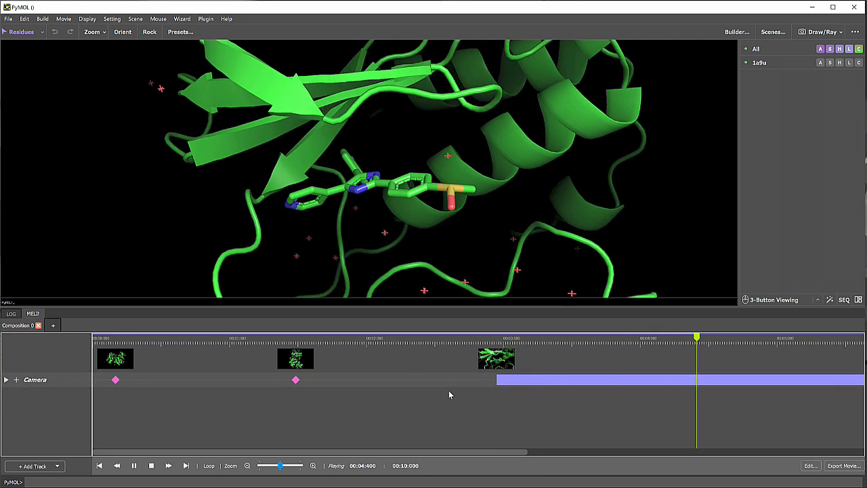
key(space)
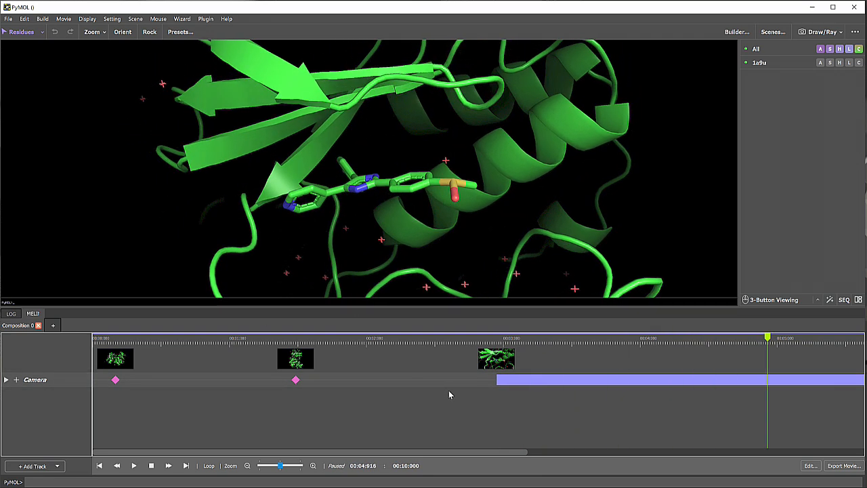
click(113, 342)
key(space)
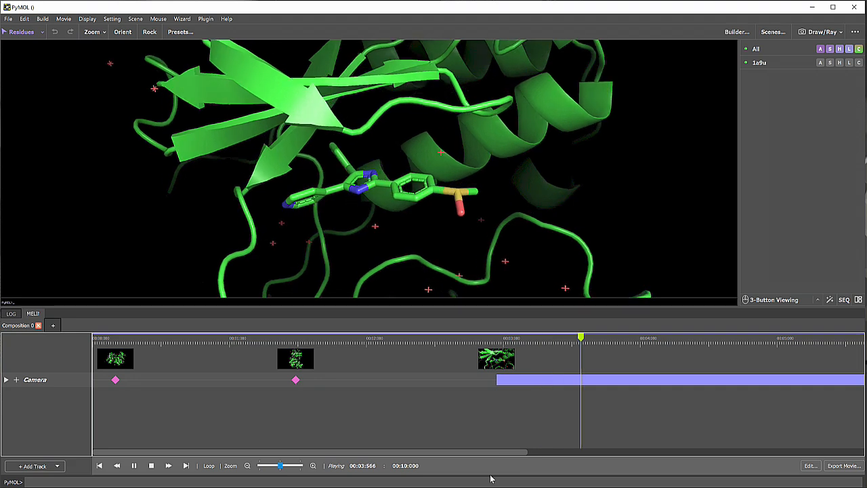
key(space)
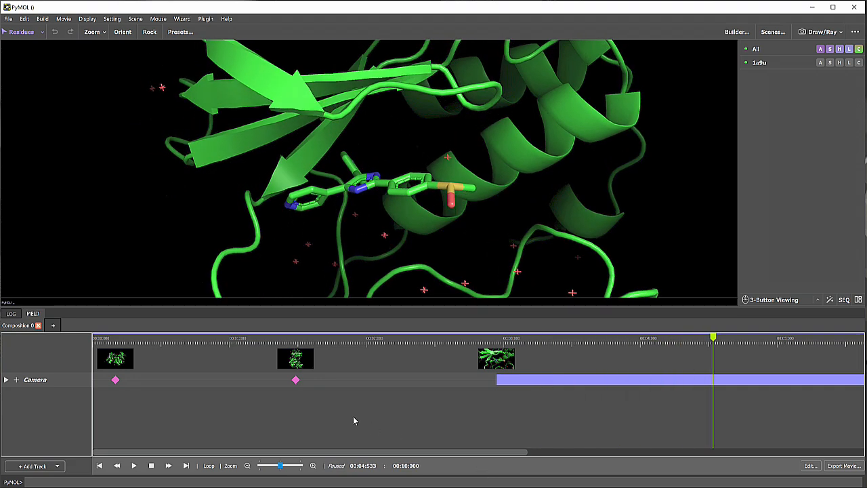
Move the second Camera keyframe to about 1.0 seconds and the nutate program's start to about 2.2 seconds, and play the retimed movie.
drag(295, 379, 230, 379)
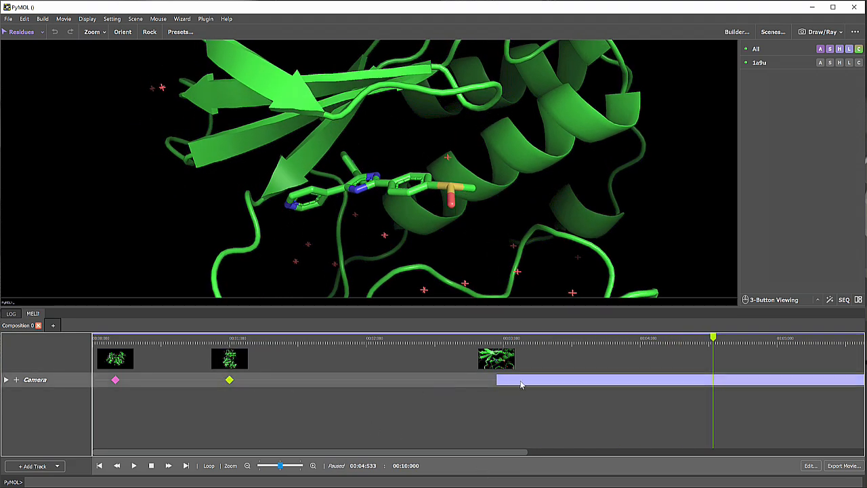
drag(520, 384, 414, 384)
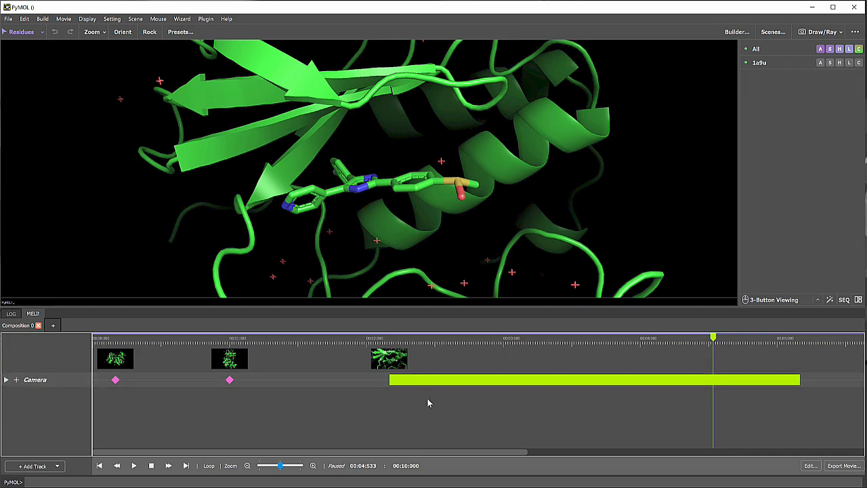
click(281, 342)
key(space)
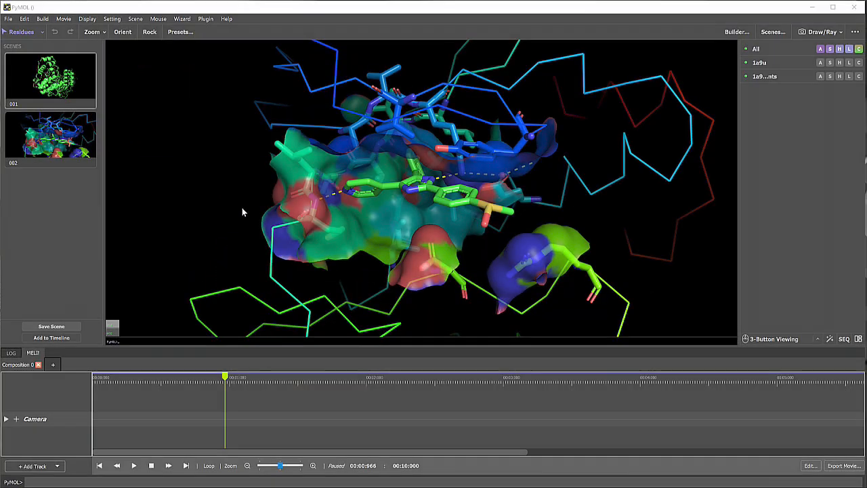
Recall scene 001 and add it to the timeline at 00:00:316.
click(76, 96)
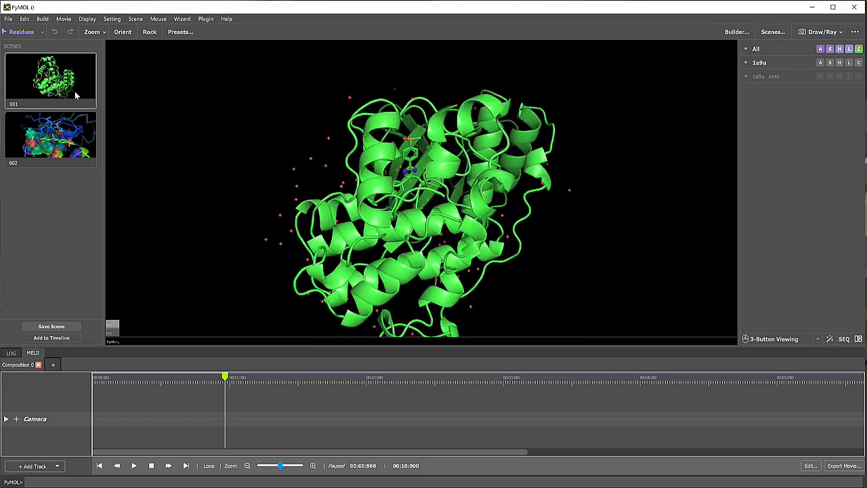
click(137, 377)
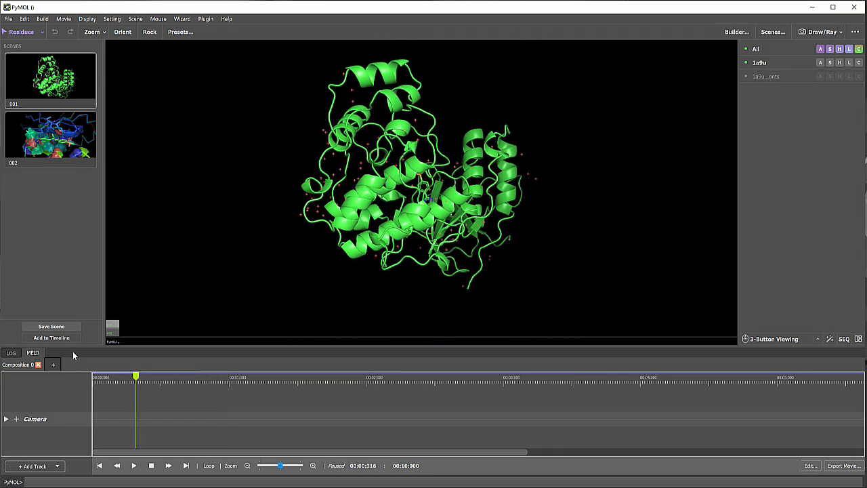
click(60, 339)
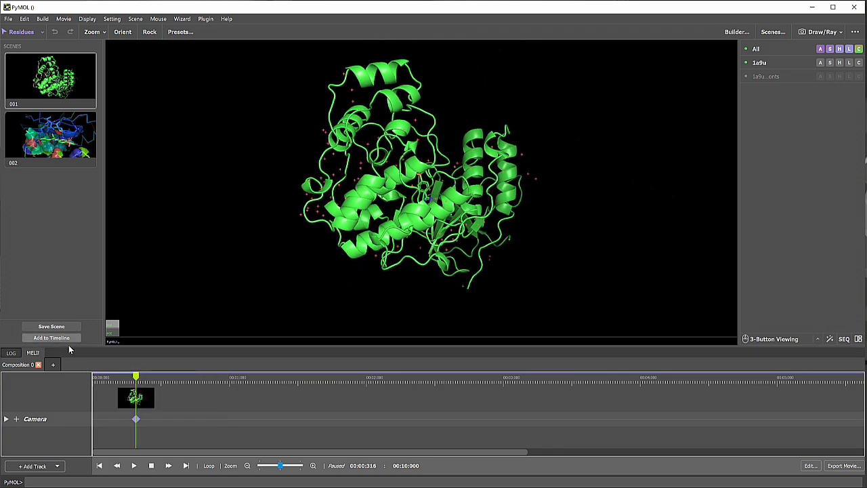
Recall scene 002 and store it as a scene keyframe on the Camera track at 00:03:016.
drag(139, 377, 508, 392)
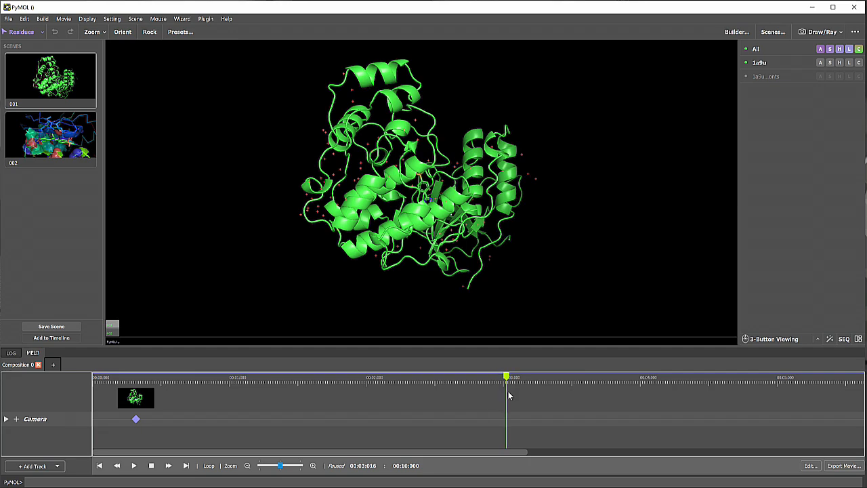
click(41, 145)
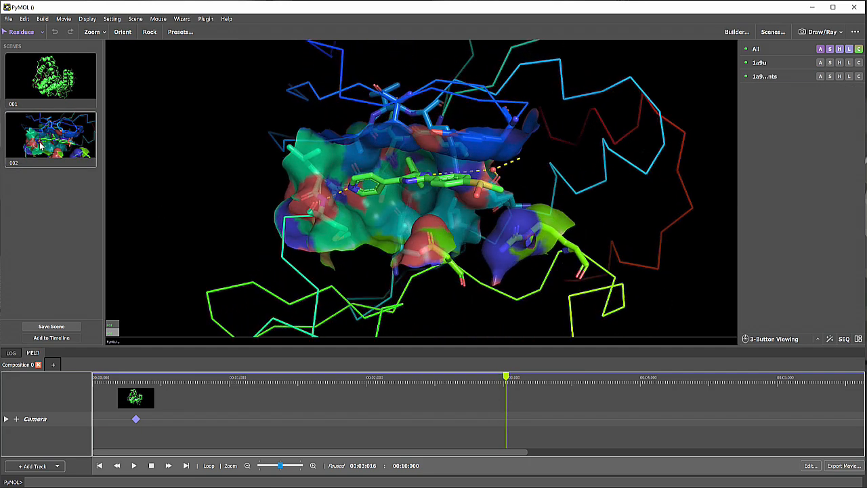
right_click(506, 419)
mouse_move(567, 444)
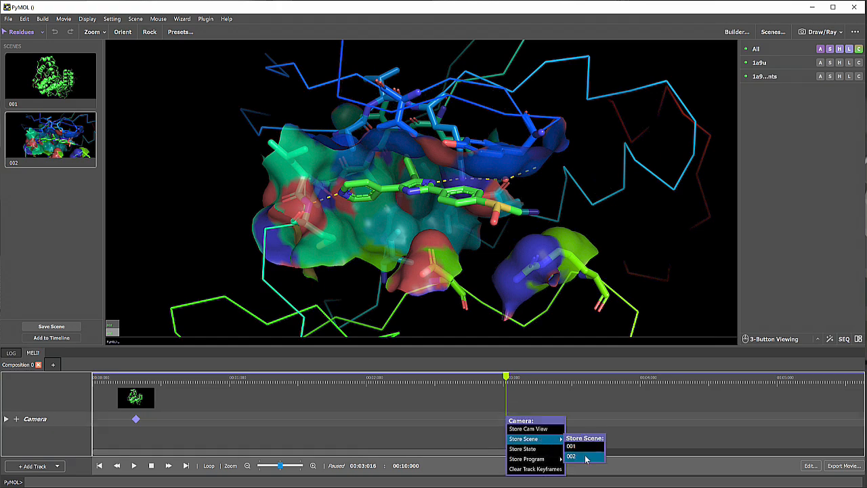
click(586, 460)
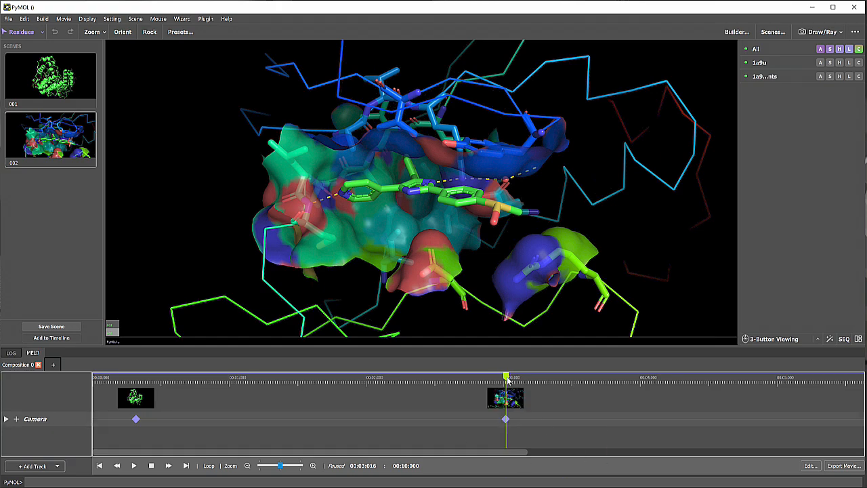
Rotate the protein at 00:01:666 and store that camera view as a keyframe between the two scene keyframes.
drag(508, 381, 520, 403)
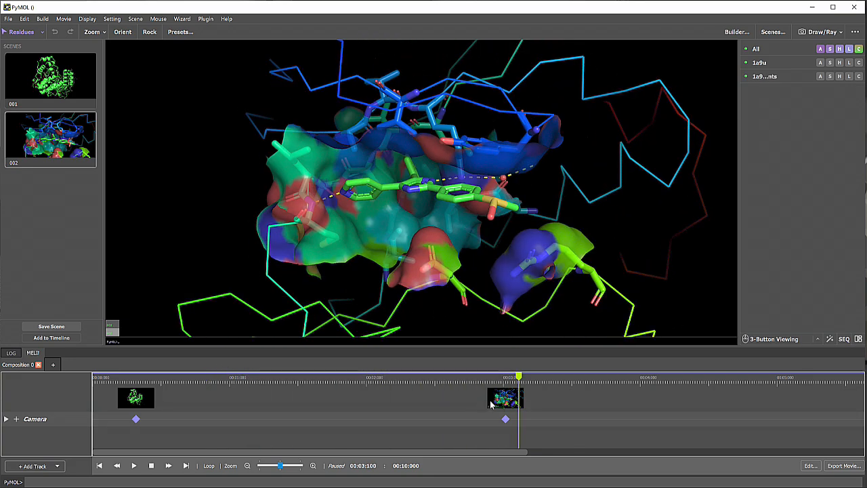
click(304, 381)
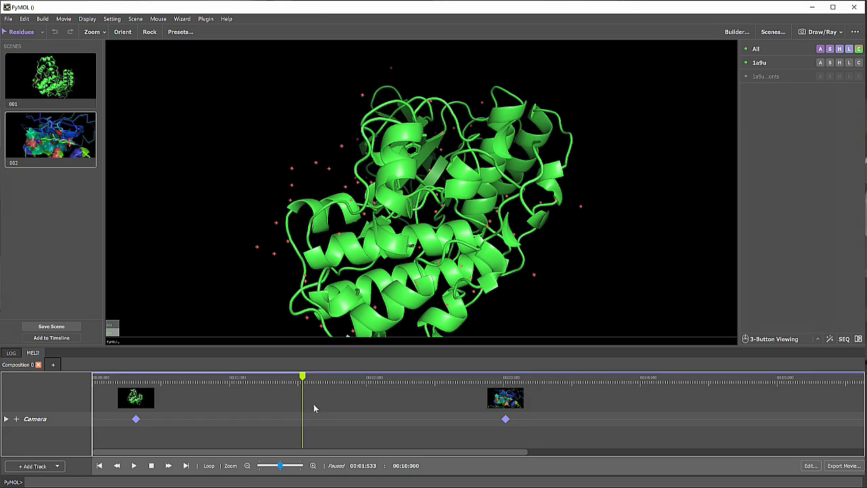
mouse_move(313, 403)
mouse_down()
mouse_move(254, 378)
mouse_move(344, 389)
mouse_move(315, 393)
mouse_move(322, 397)
mouse_up()
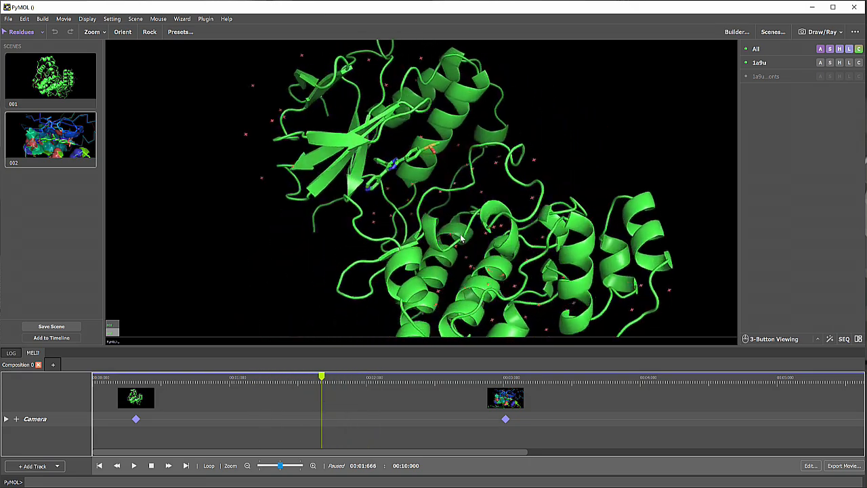
right_click(321, 421)
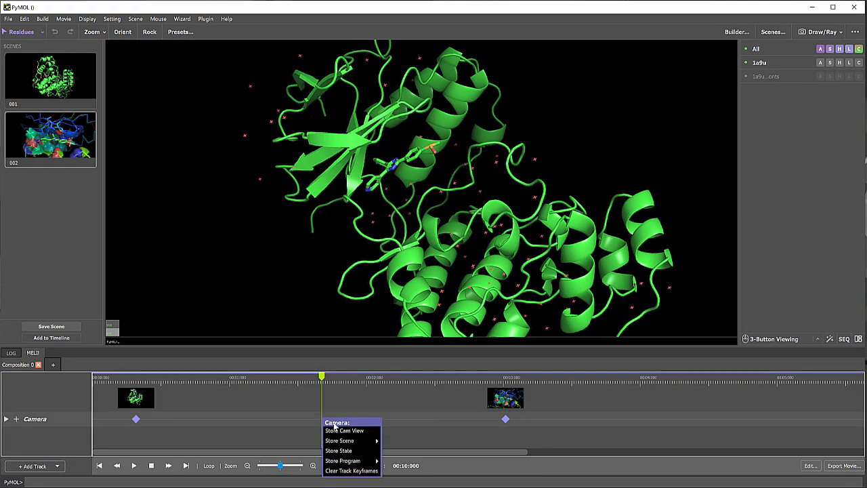
click(344, 430)
Store a nutate program with the default settings on the Camera track just after the scene 002 keyframe, and scrub through it.
drag(322, 380, 515, 435)
right_click(518, 421)
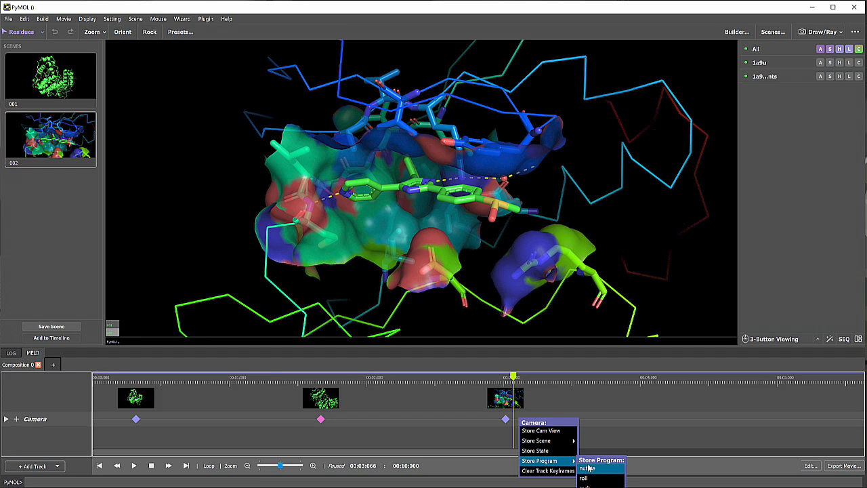
click(587, 468)
click(475, 198)
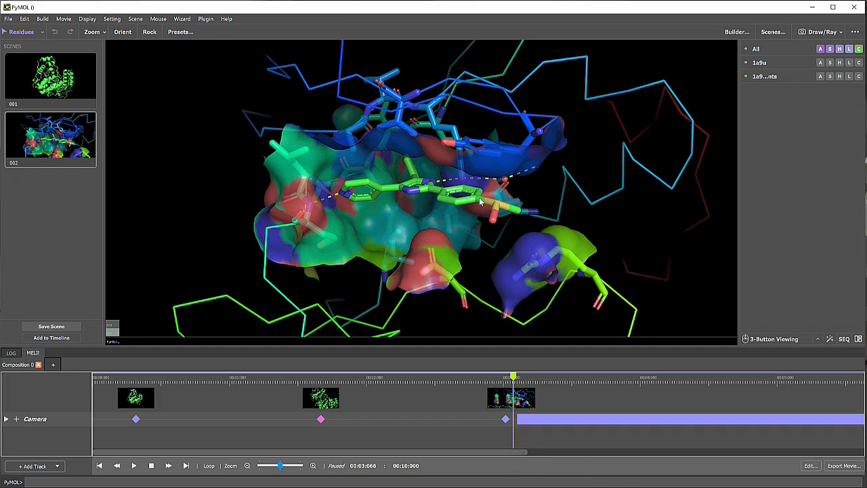
drag(515, 376, 694, 403)
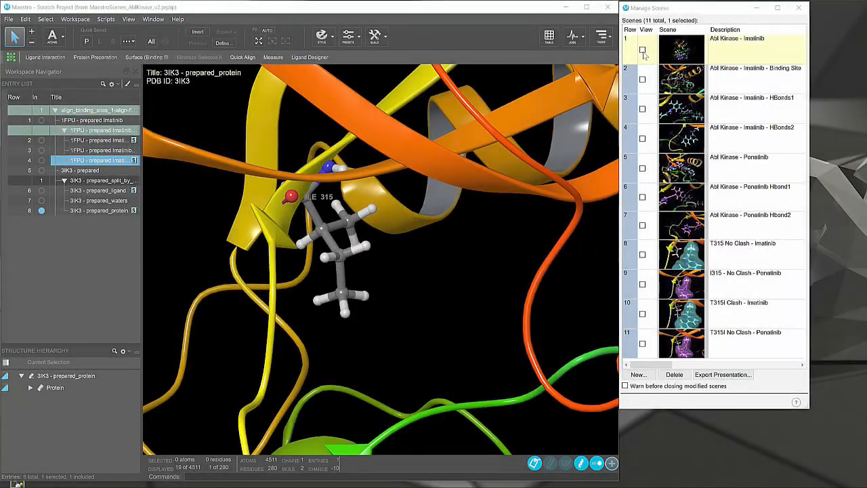
Switch to Maestro and view the first four saved Abl Kinase scenes, ending back on the Abl Kinase - Imatinib scene.
click(643, 51)
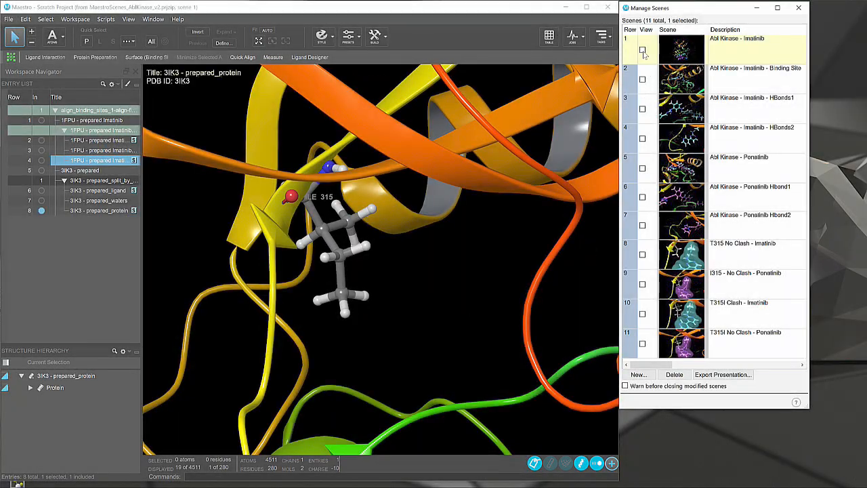
click(643, 80)
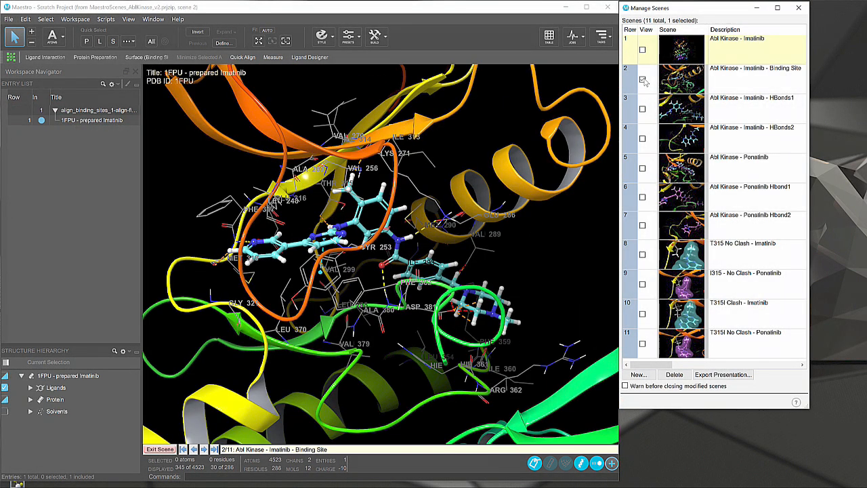
click(642, 110)
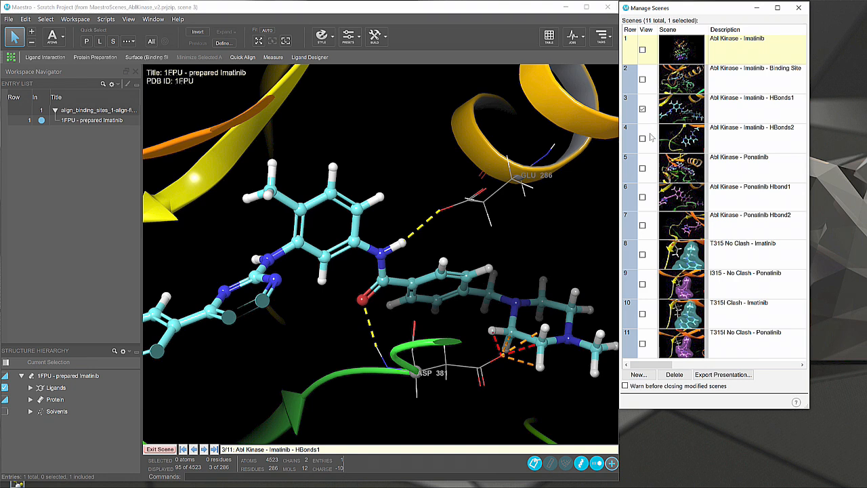
click(643, 139)
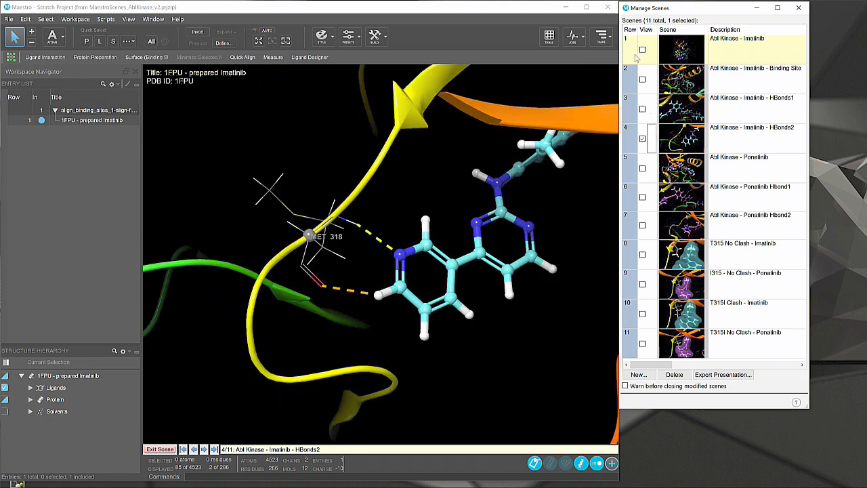
click(642, 50)
Send all 11 scenes to PyMOL with matched style settings and a 30-degree, 4-second nutate scene loop movie, and play the resulting composition.
click(9, 19)
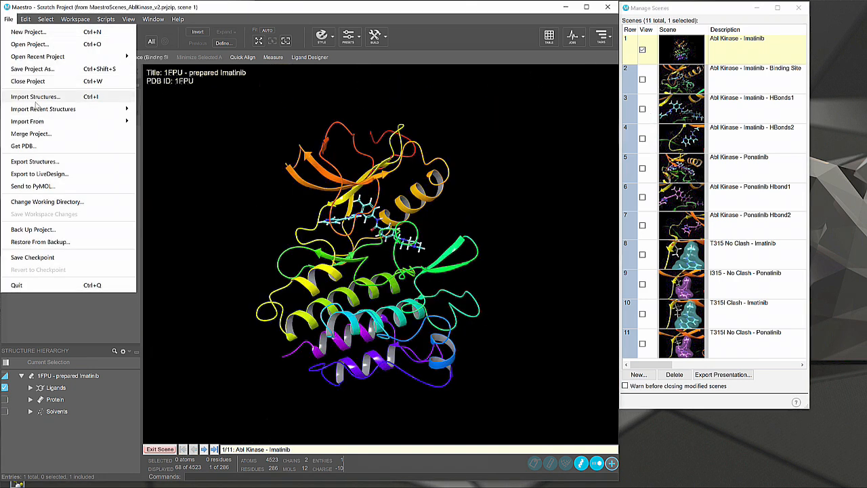
click(57, 186)
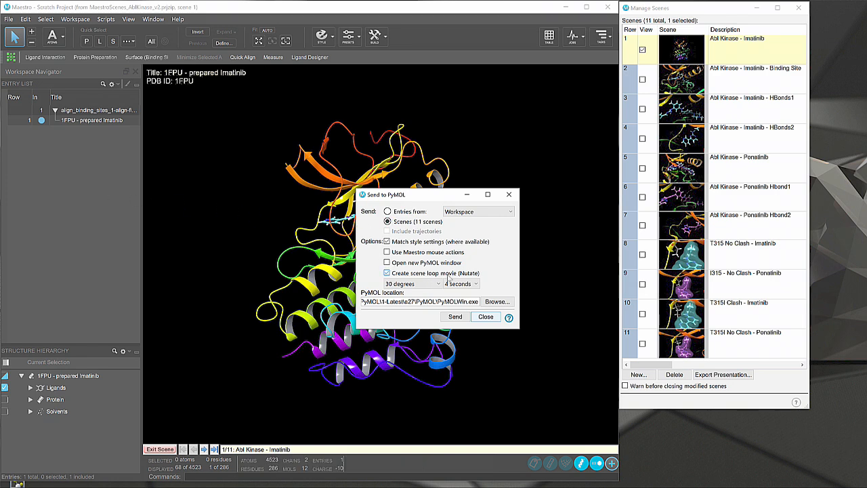
click(455, 319)
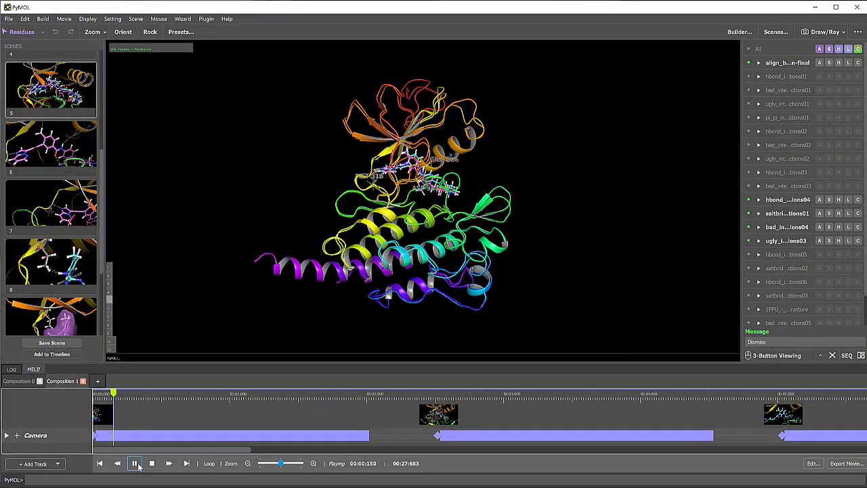
click(135, 463)
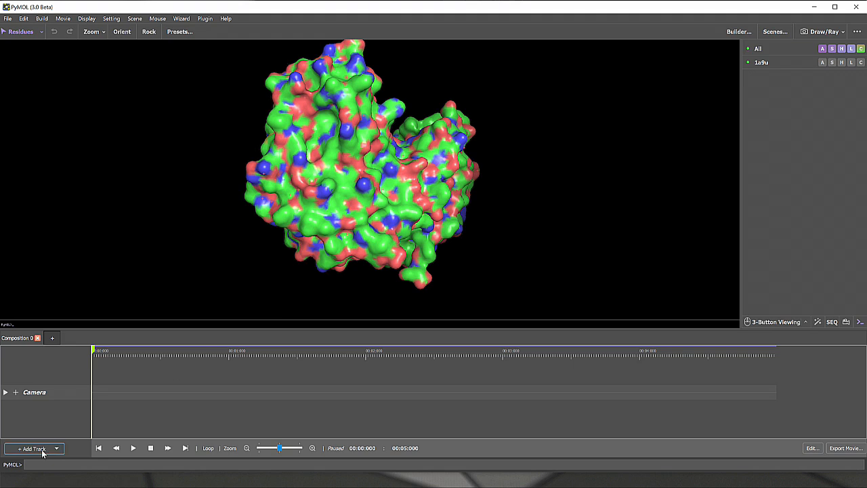
Add an object track for 1a9u to the empty composition.
click(39, 449)
mouse_move(33, 466)
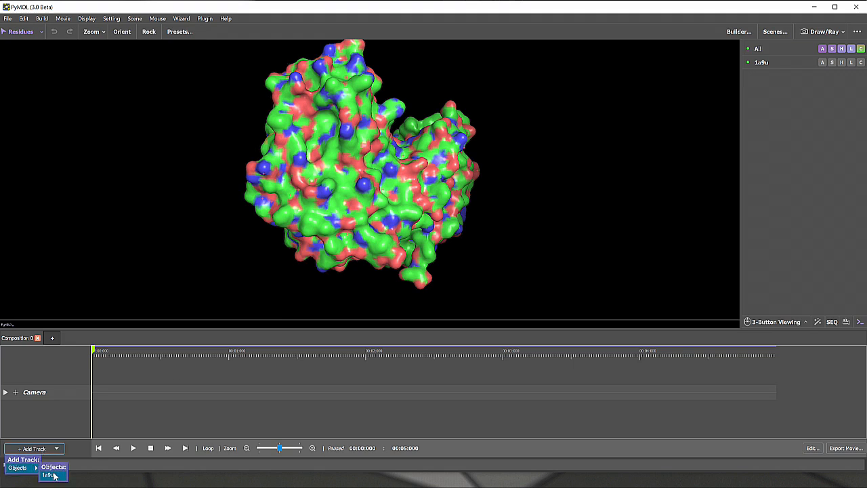
click(56, 475)
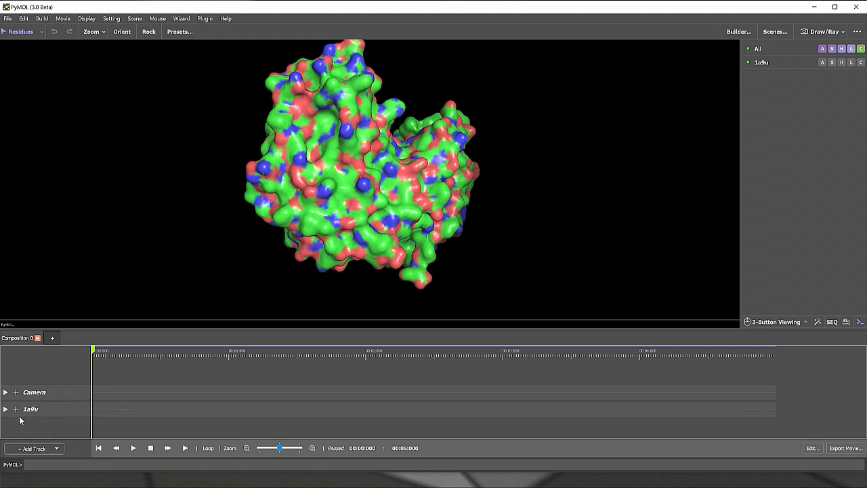
Add a setting subtrack for Transparency to the 1a9u track.
click(16, 409)
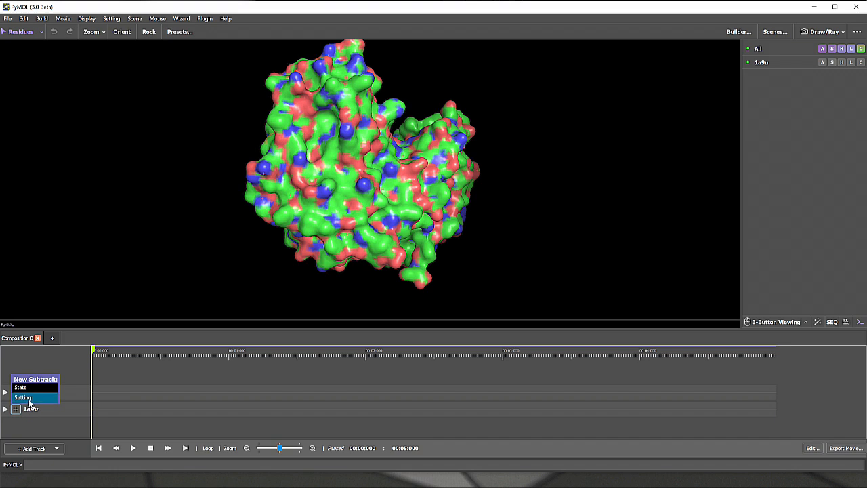
click(29, 397)
click(446, 265)
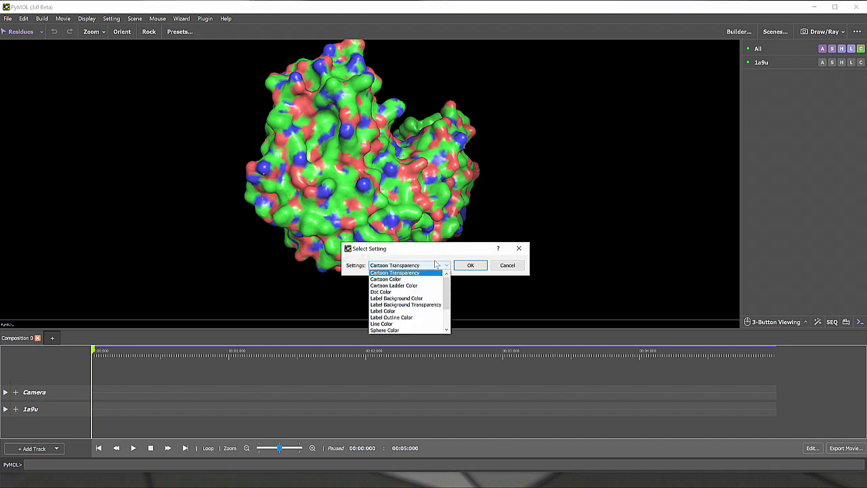
scroll(430, 298, down, 3)
click(399, 325)
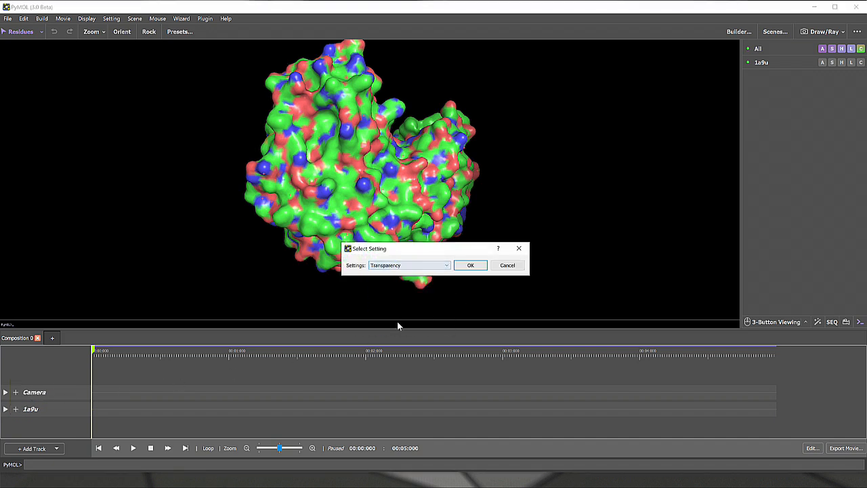
click(480, 266)
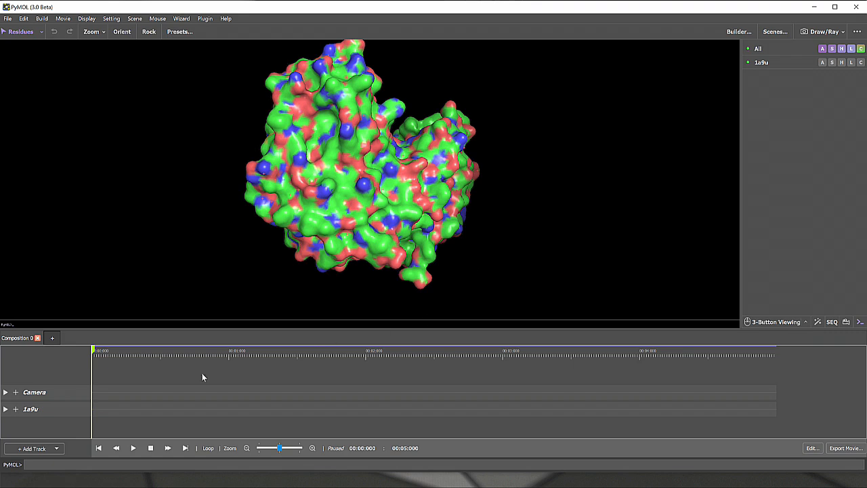
Expand the 1a9u track, enlarge the timeline area, and store a Transparency keyframe at about 00:00:100.
click(6, 409)
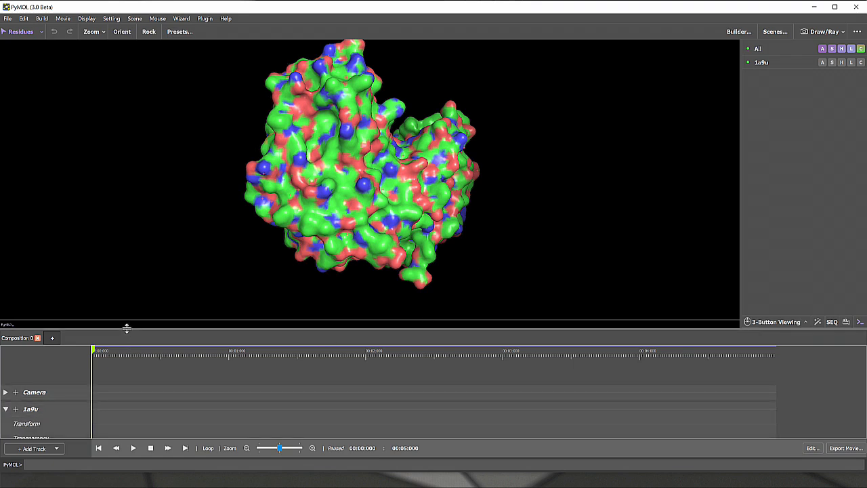
drag(126, 328, 126, 306)
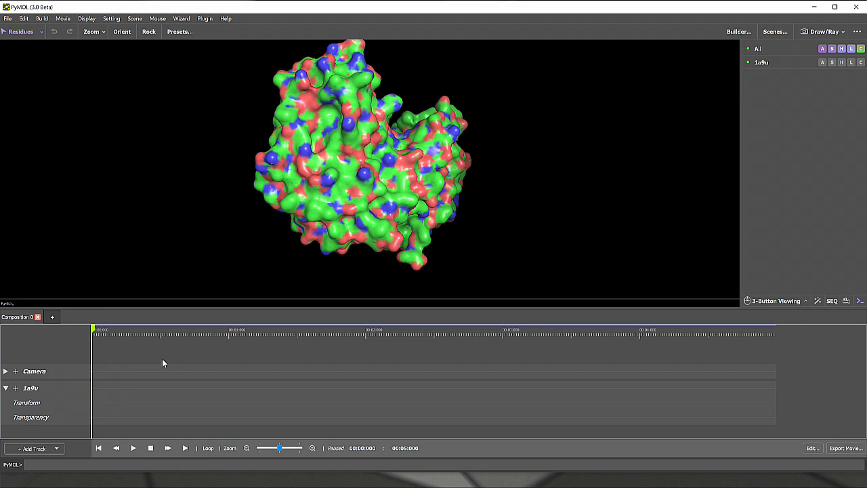
right_click(107, 417)
click(132, 431)
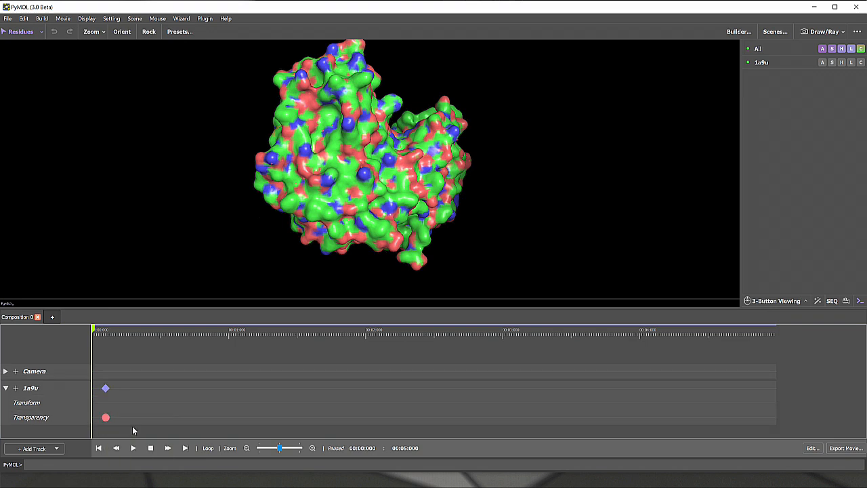
Run "set transparency, 1, 1a9u" and store a second Transparency keyframe just after the 3-second mark.
text(set transparency, 1, 1a9u)
key(Return)
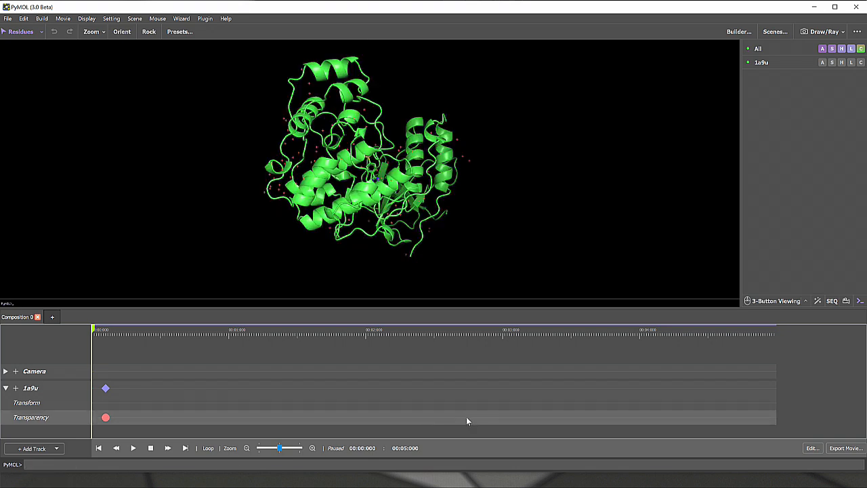
right_click(507, 420)
click(513, 375)
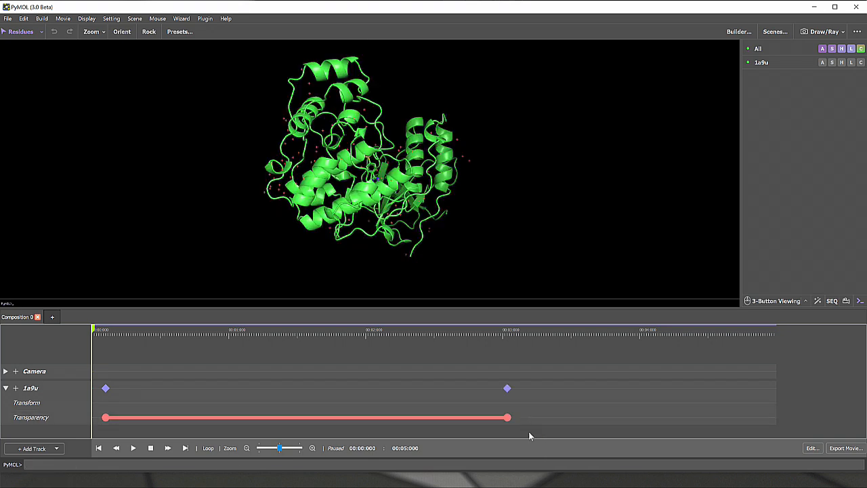
Move the playhead to 00:00:100 and store the current camera view as a keyframe on the Camera track.
drag(95, 333, 107, 389)
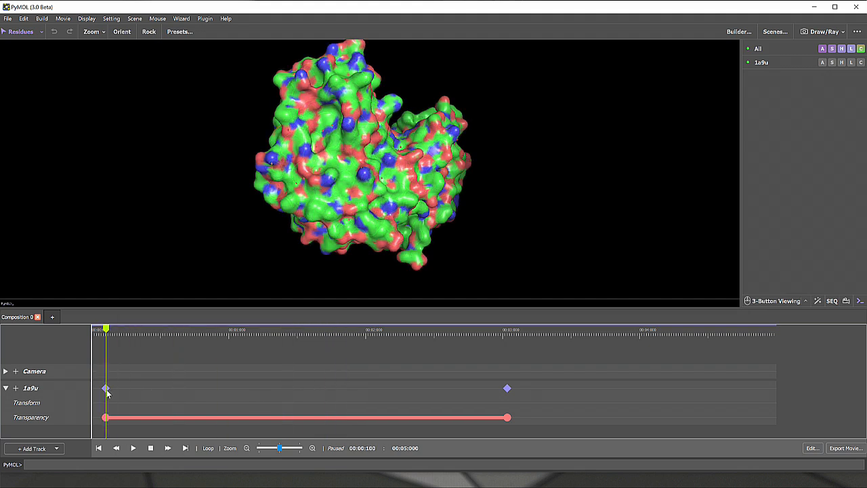
right_click(105, 372)
click(128, 384)
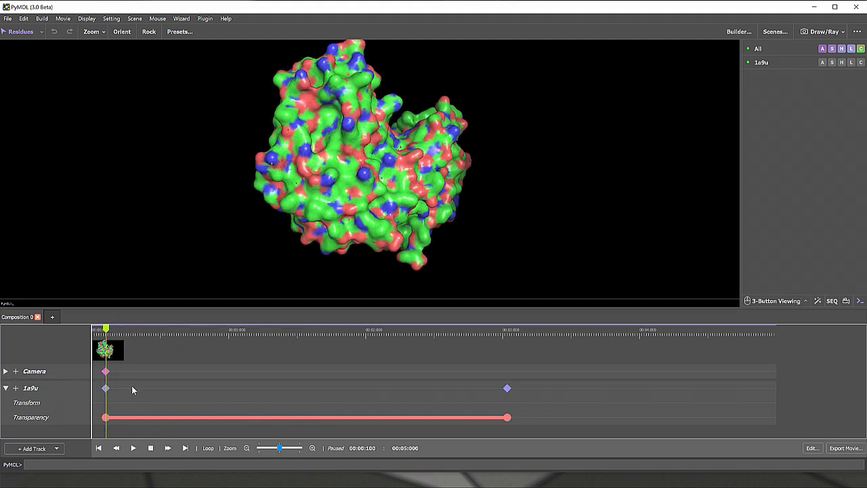
Rotate the protein at 00:01:633 and store that camera view as a keyframe on the Camera track.
drag(108, 330, 319, 366)
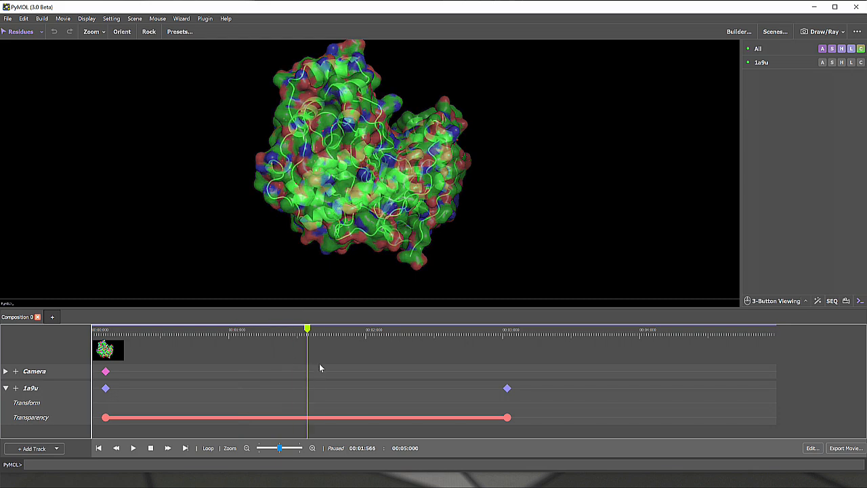
drag(373, 205, 441, 197)
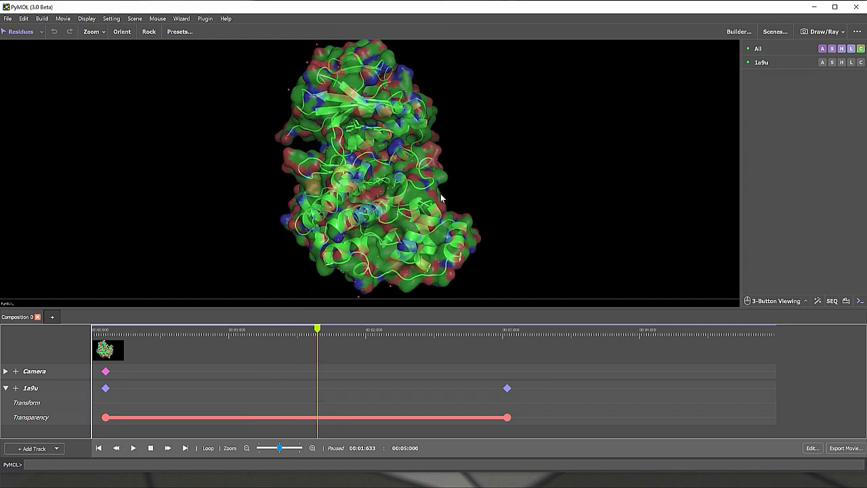
right_click(317, 371)
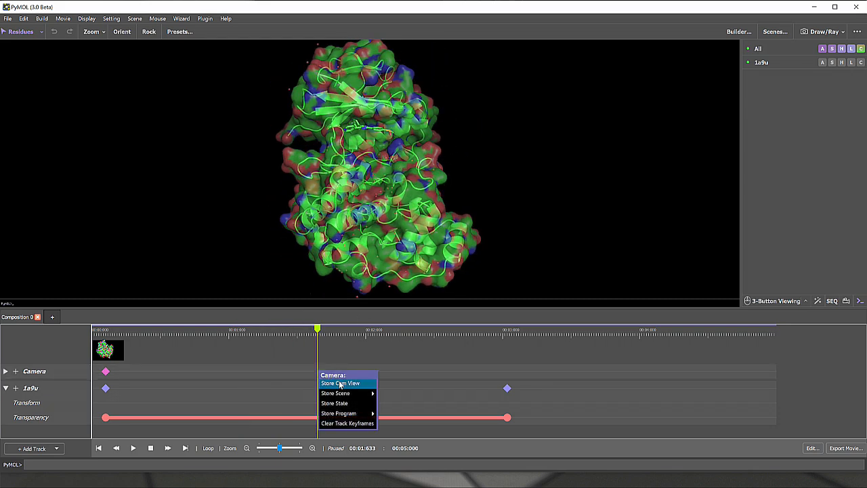
click(340, 383)
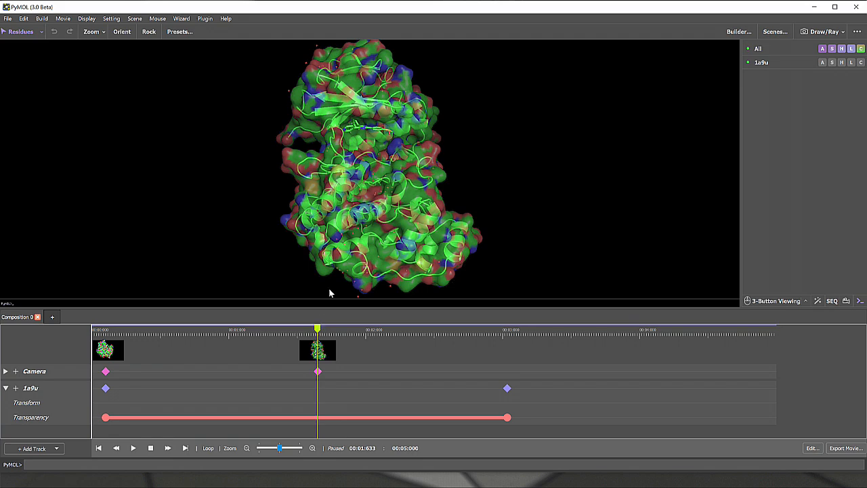
Center and zoom in on the ligand, store that camera view at about 3 seconds, and scrub through the animation.
middle_click(357, 128)
right_drag(458, 129, 516, 258)
scroll(485, 213, down, 2)
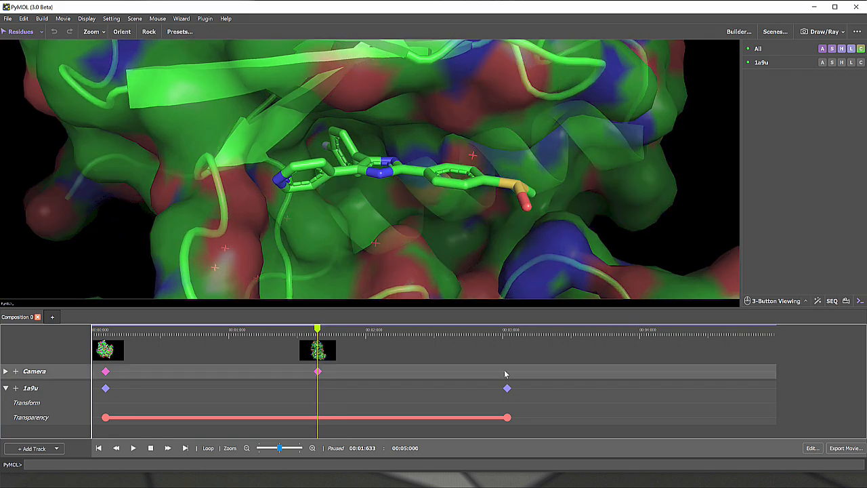
right_click(509, 374)
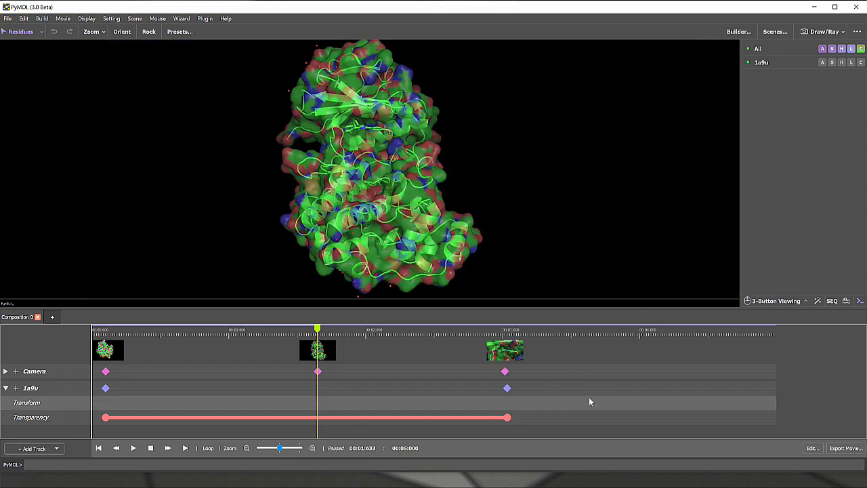
click(522, 383)
drag(318, 331, 497, 438)
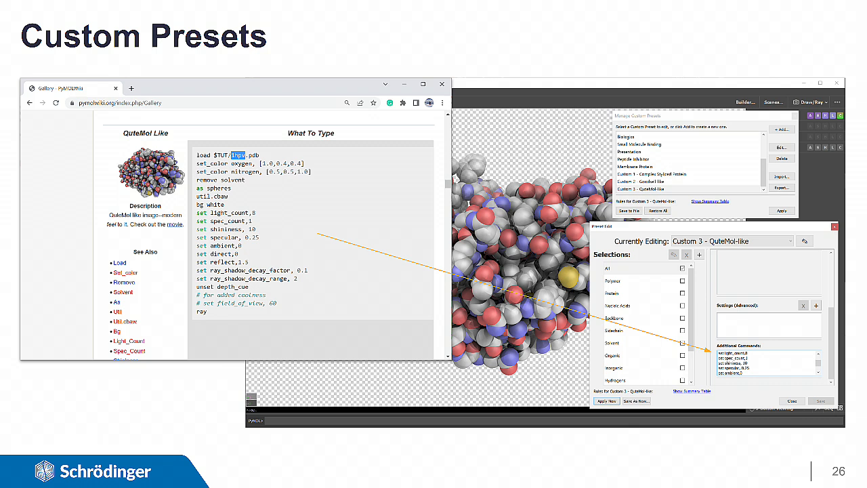
key(Right)
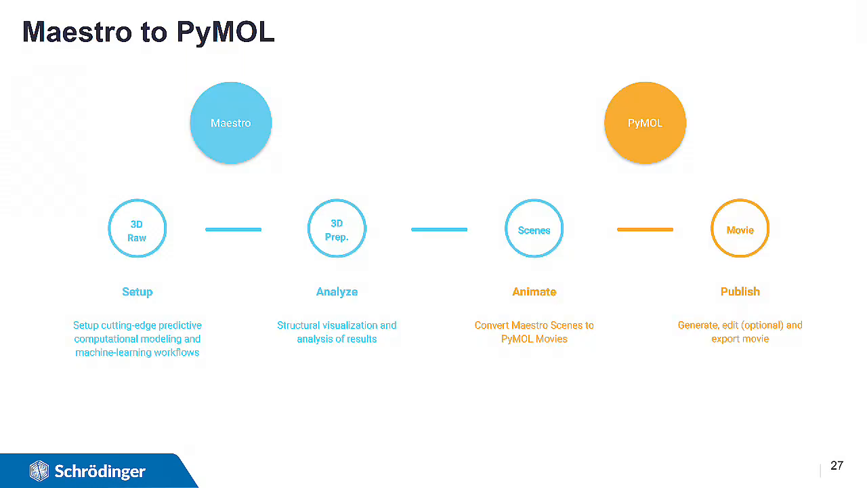